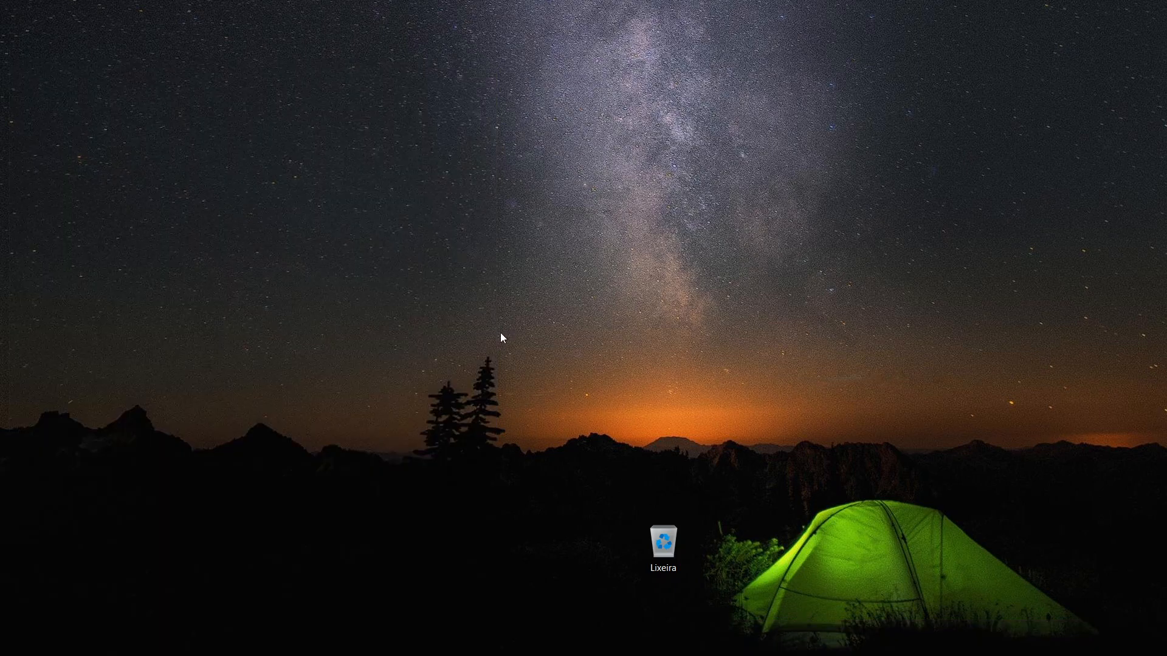
Step: Search the computer for "desinsta" and open the Aplicativos instalados settings
click(24, 637)
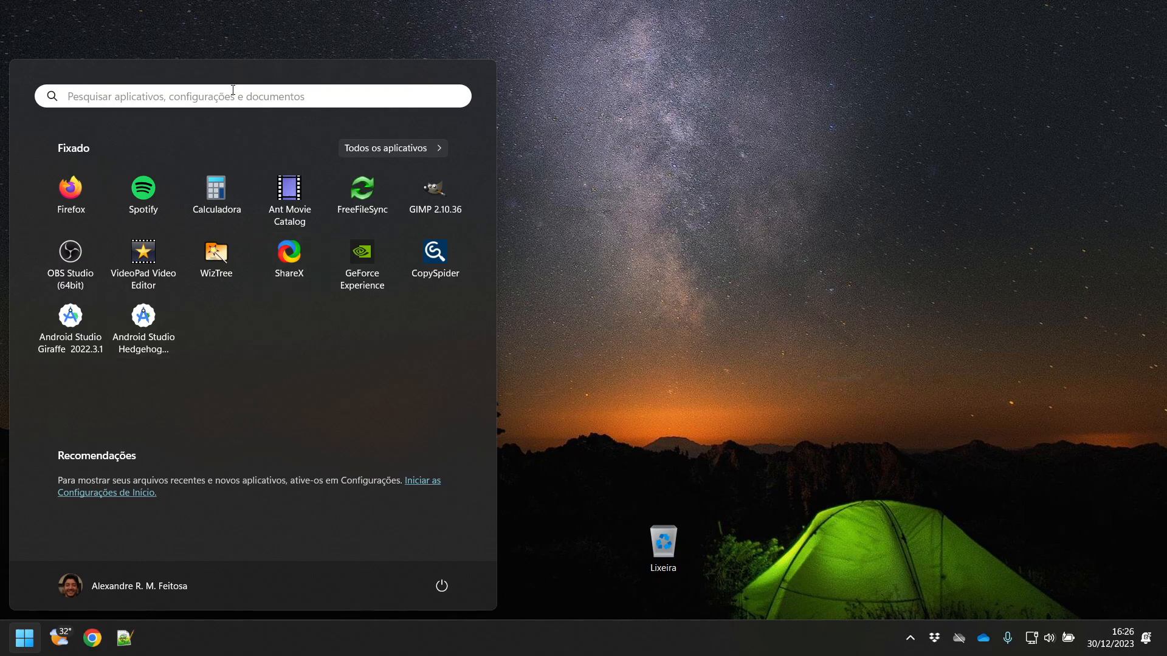
click(233, 90)
text(desinsta)
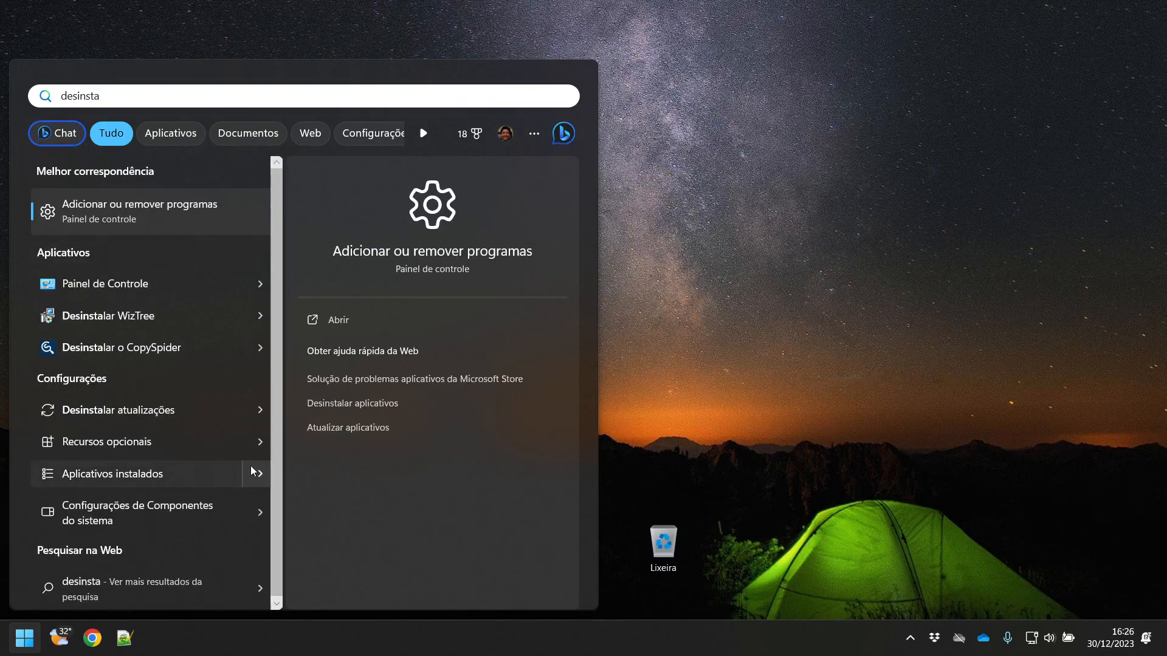
click(200, 480)
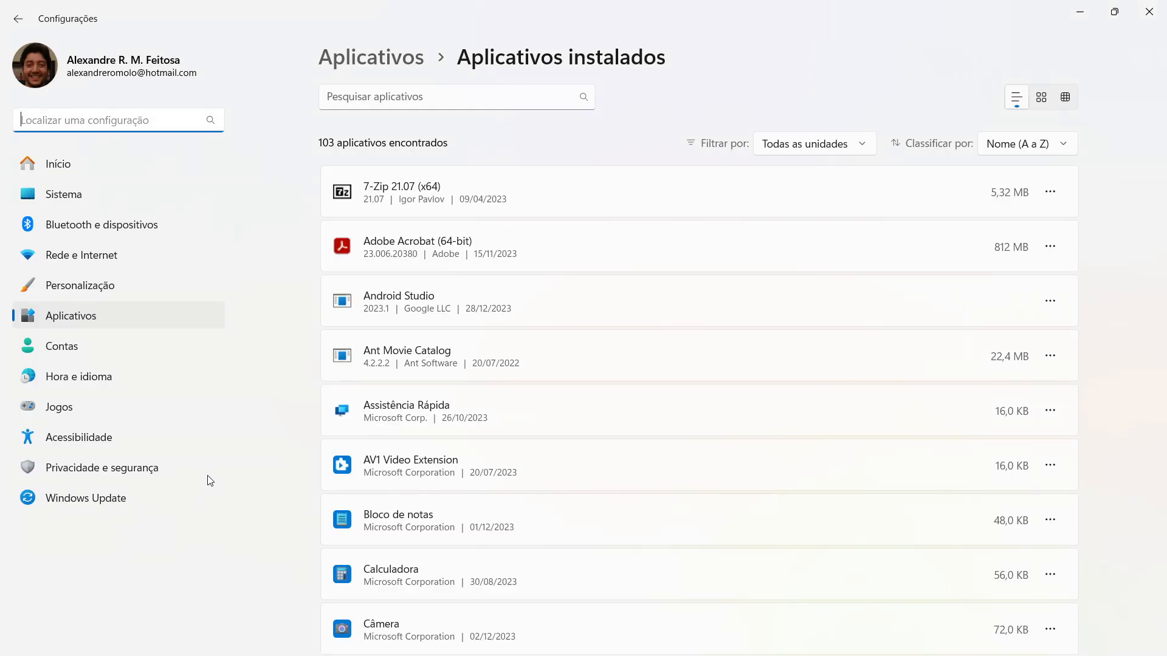
Step: Find Android Studio 2023.1 among the installed apps and launch its uninstaller
scroll(547, 362, down, 12)
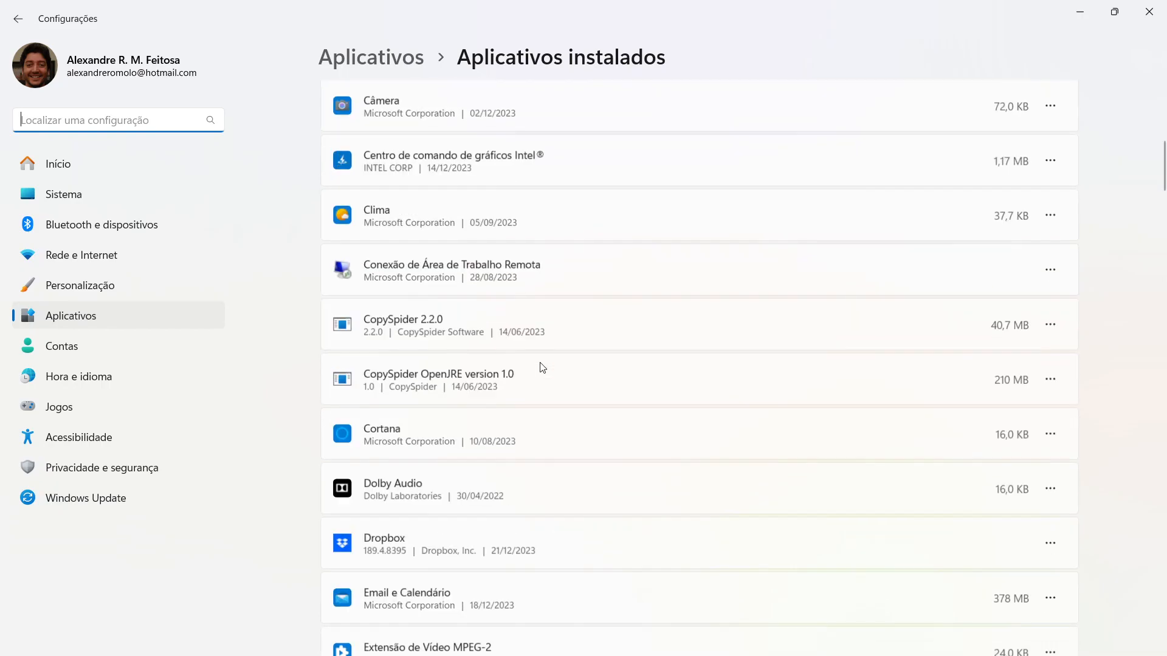
scroll(533, 372, down, 2)
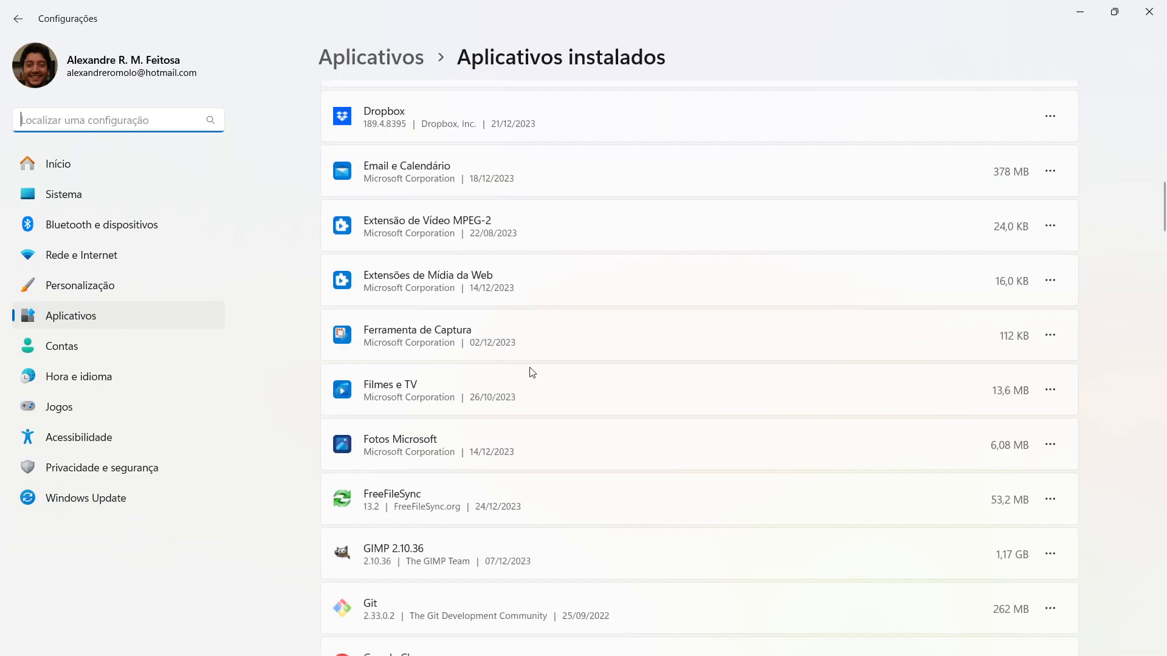
scroll(532, 373, up, 9)
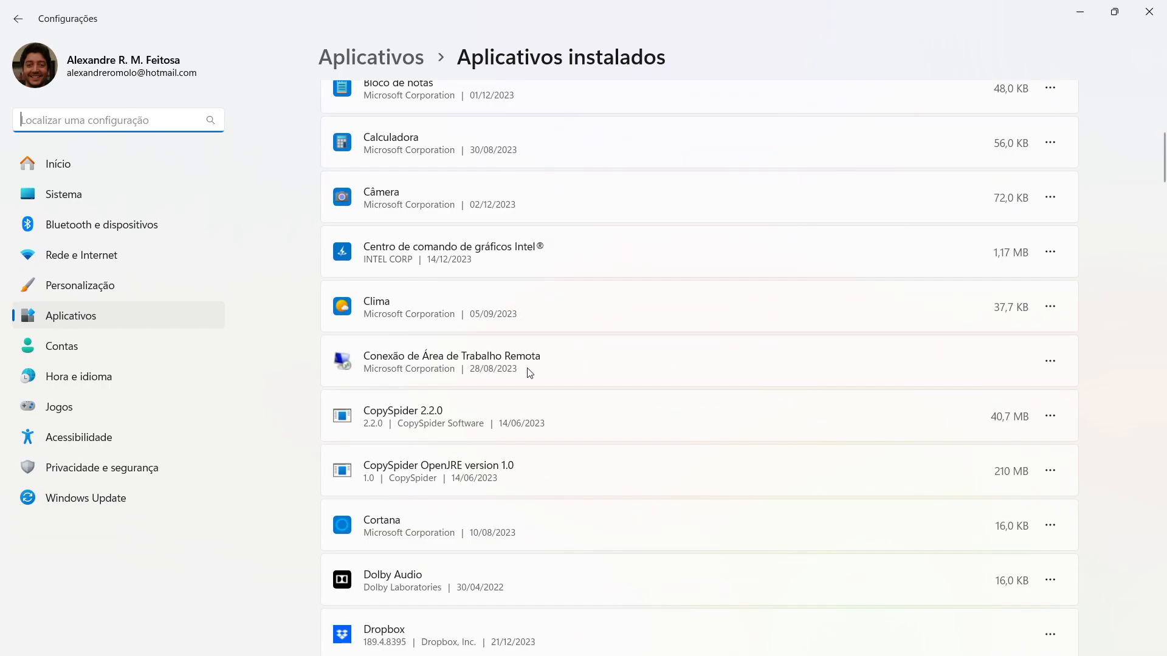
scroll(526, 373, up, 6)
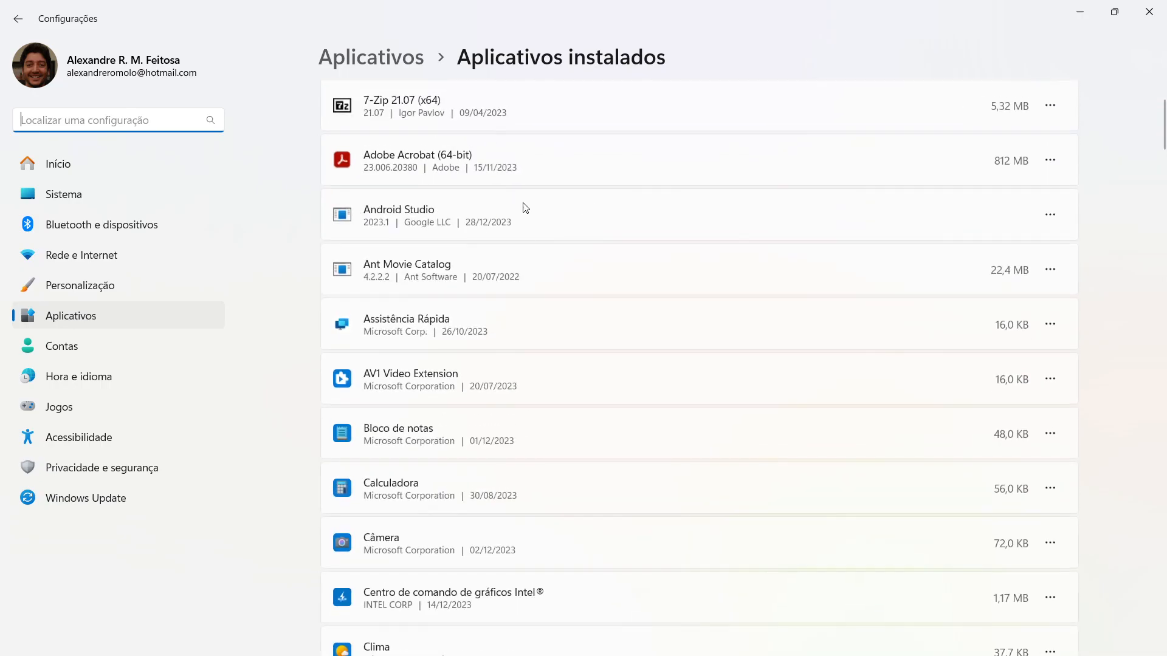
click(1050, 215)
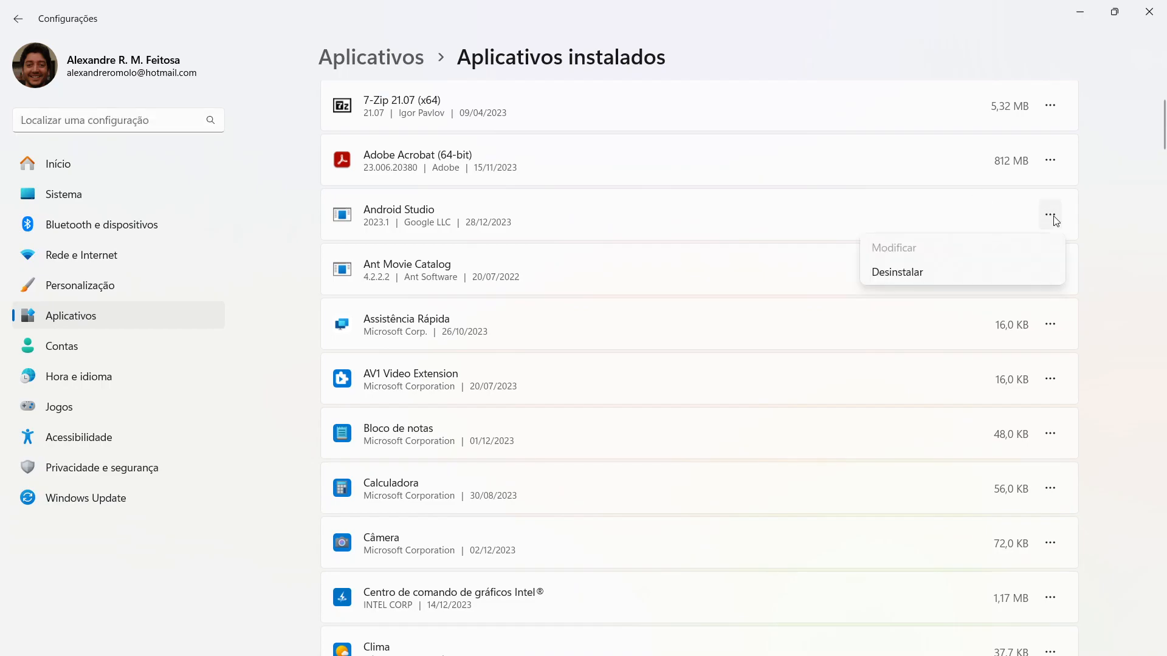
click(875, 273)
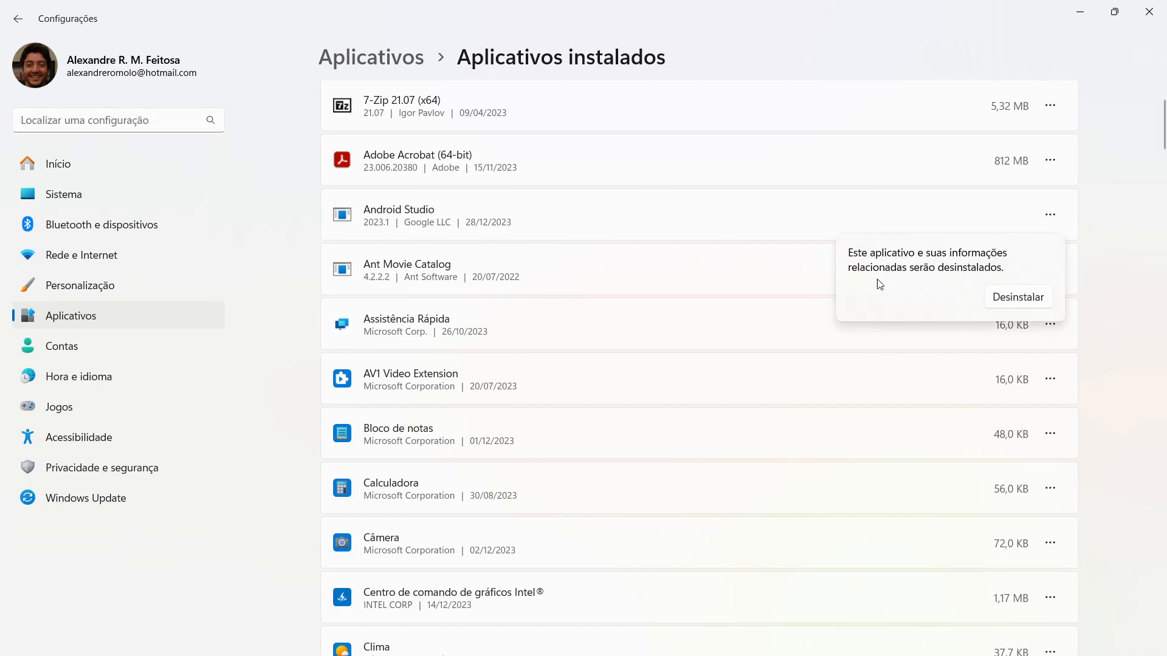
click(1006, 301)
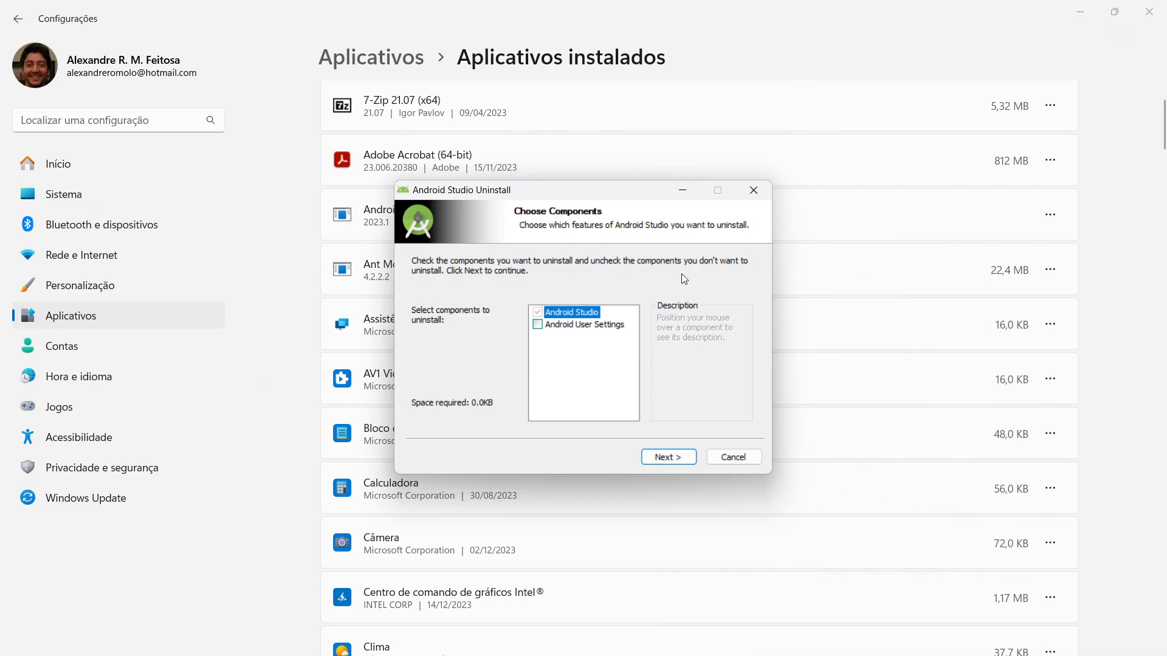
Step: Uninstall Android Studio with Android User Settings included, then close the uninstaller and the settings window
mouse_move(554, 315)
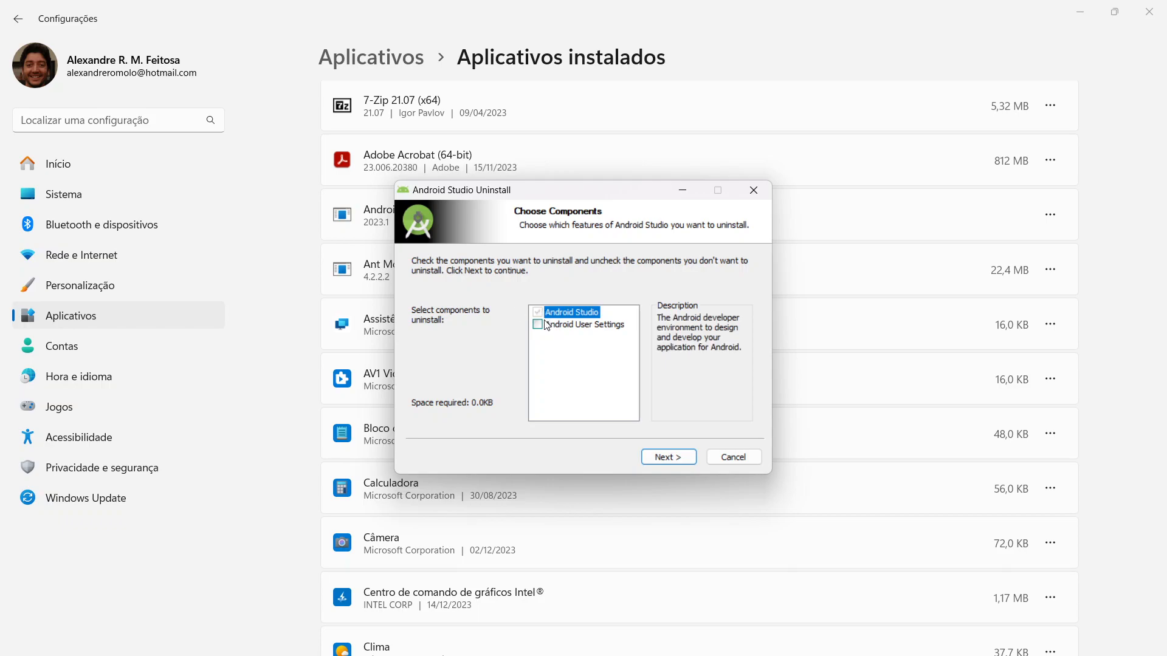
click(539, 326)
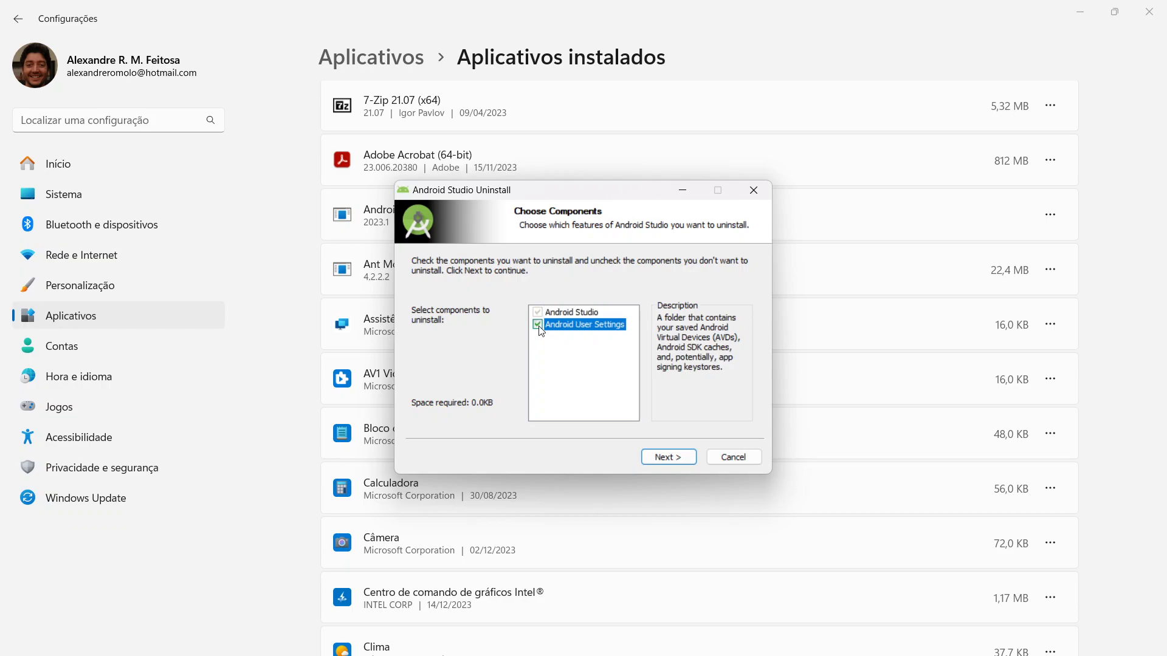
click(680, 460)
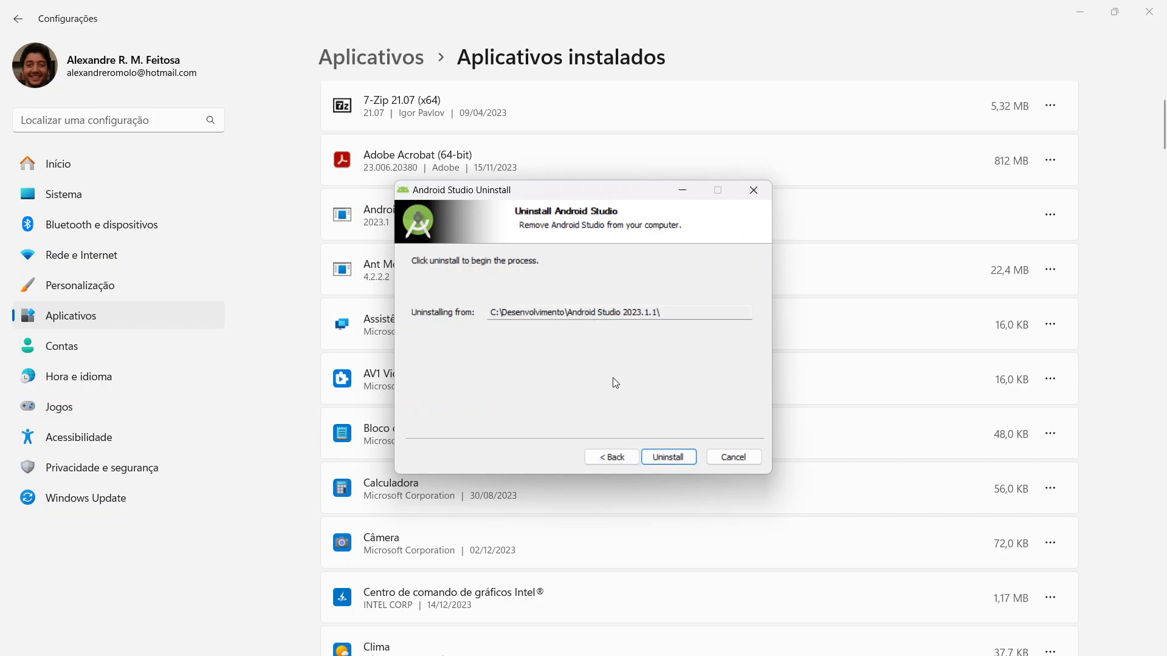
click(681, 460)
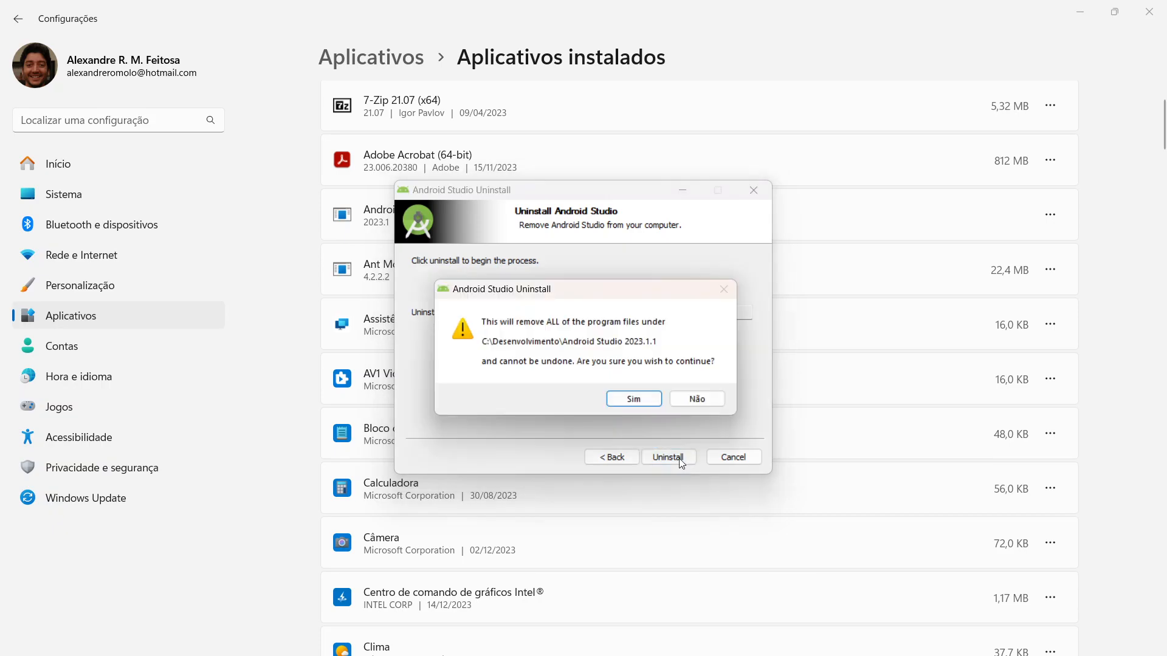
click(636, 400)
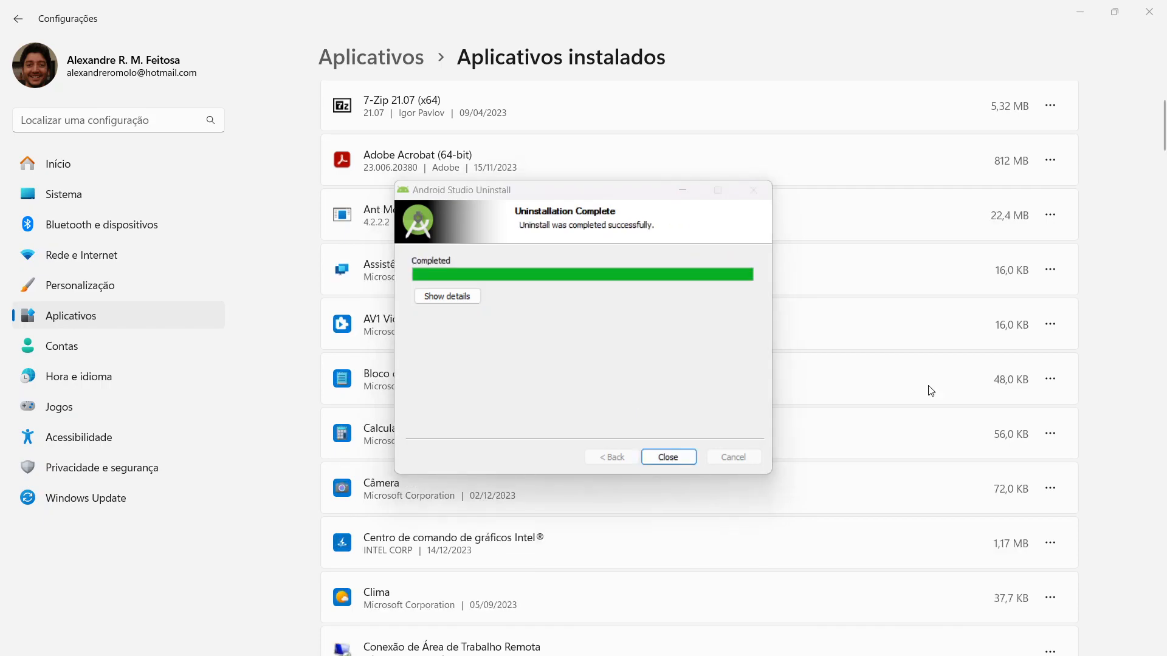
click(668, 457)
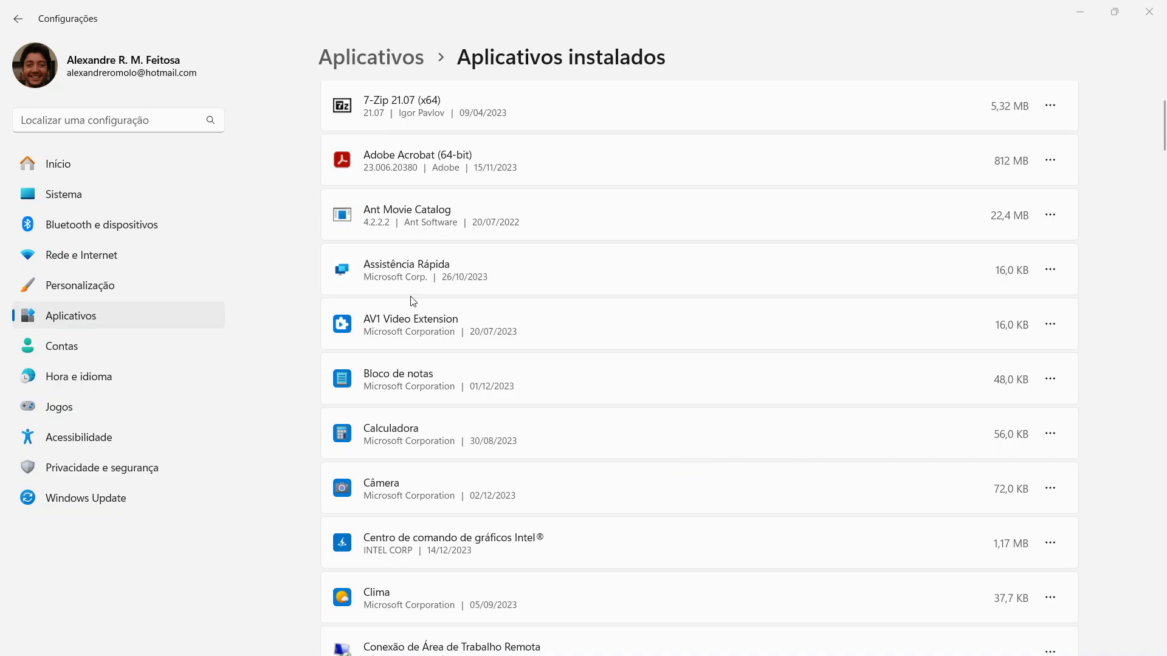
click(1142, 24)
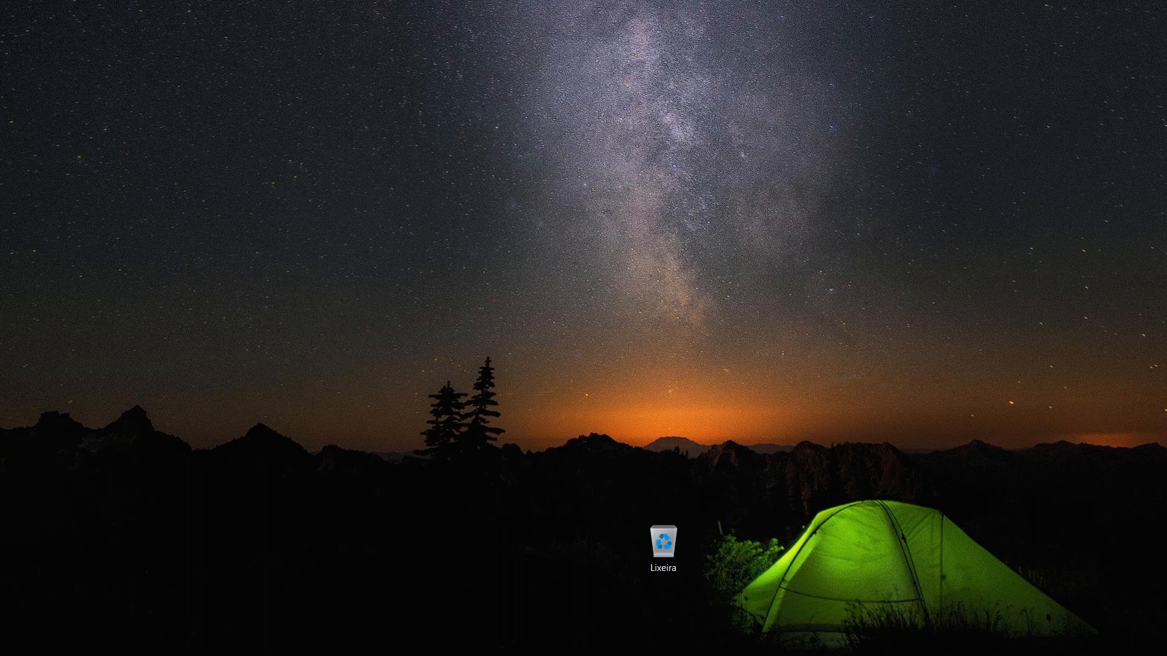
Step: Switch to File Explorer and expand the Desenvolvimento folder on the Windows10 (C:) drive
drag(1166, 203, 505, 174)
double_click(505, 171)
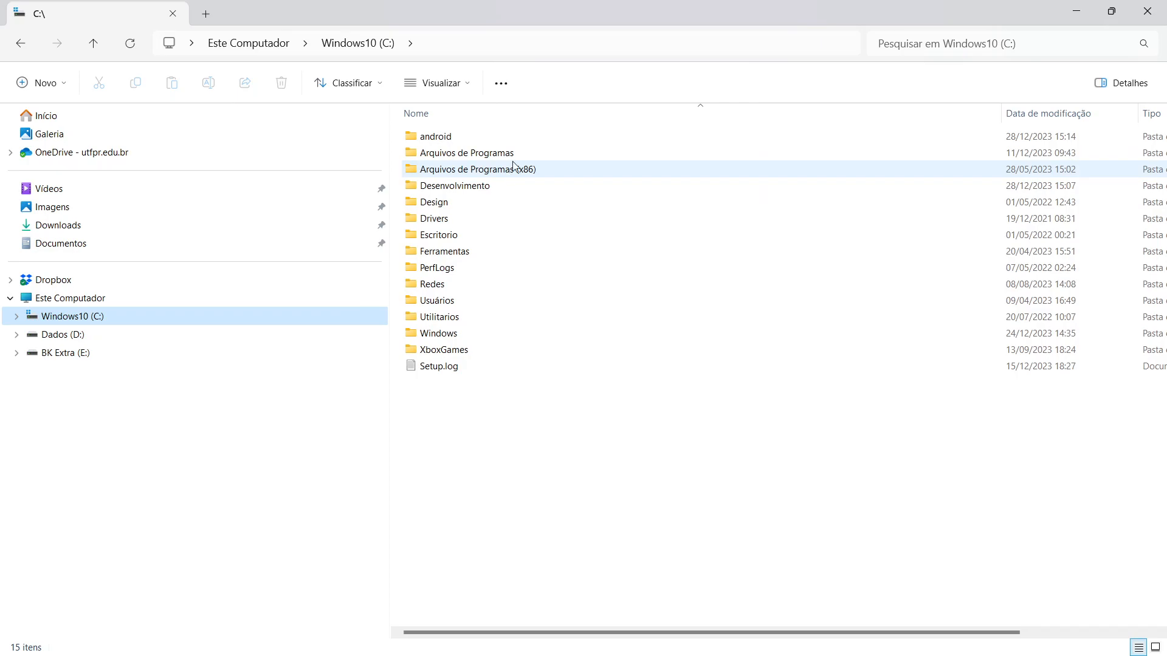
click(16, 319)
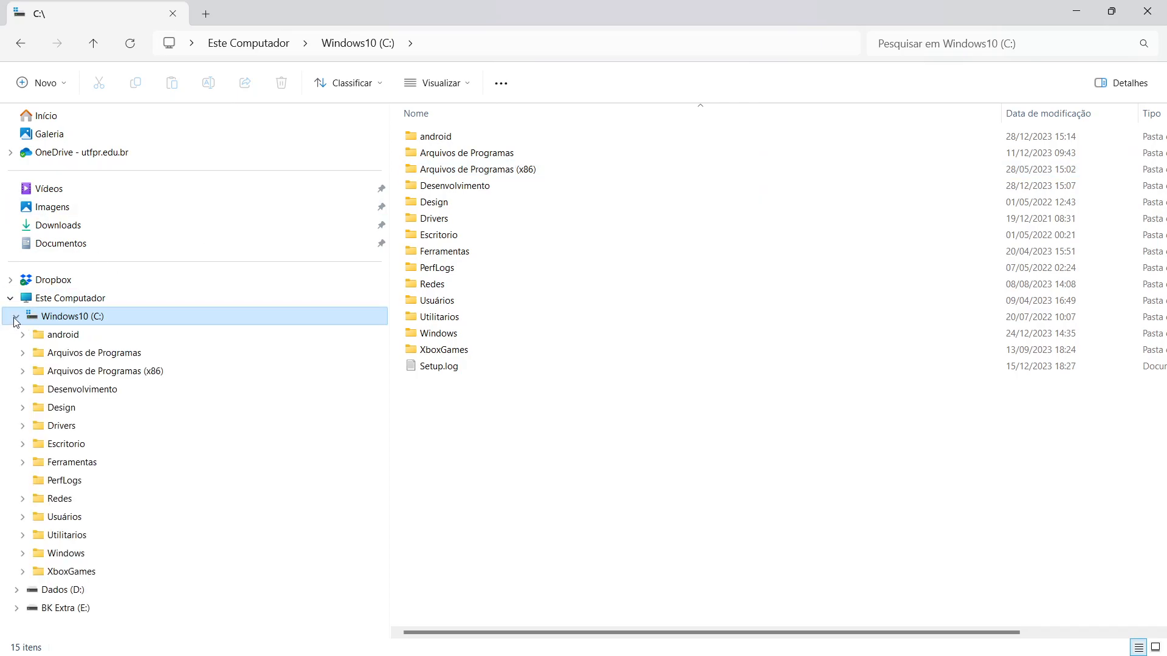
click(143, 391)
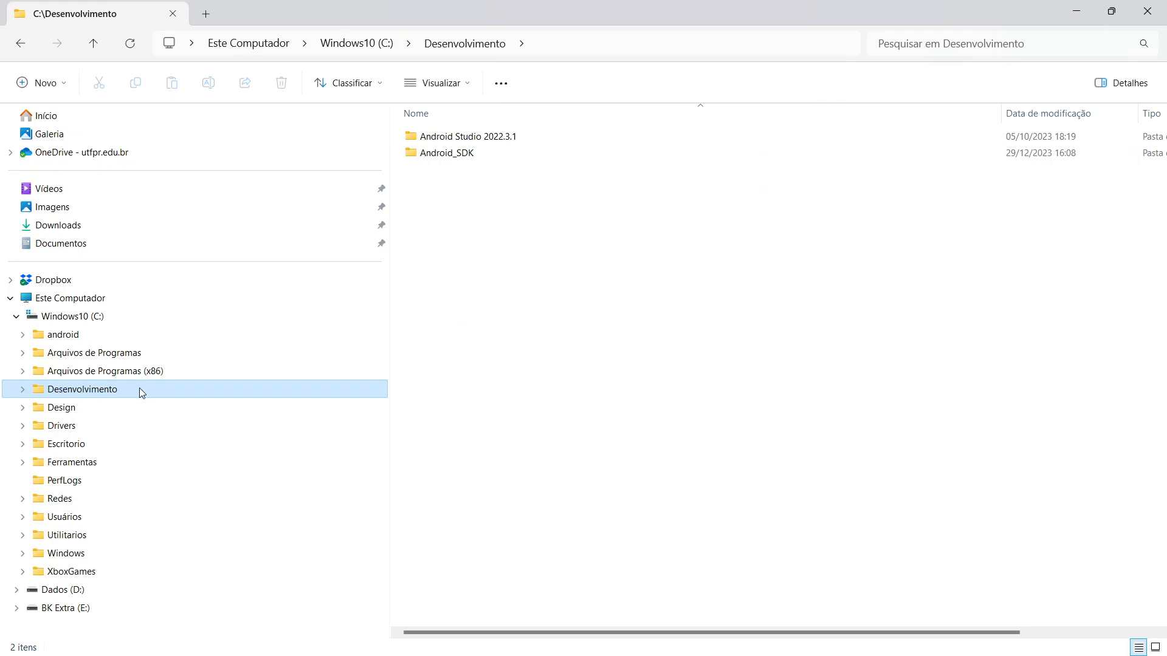
click(23, 390)
scroll(271, 464, down, 1)
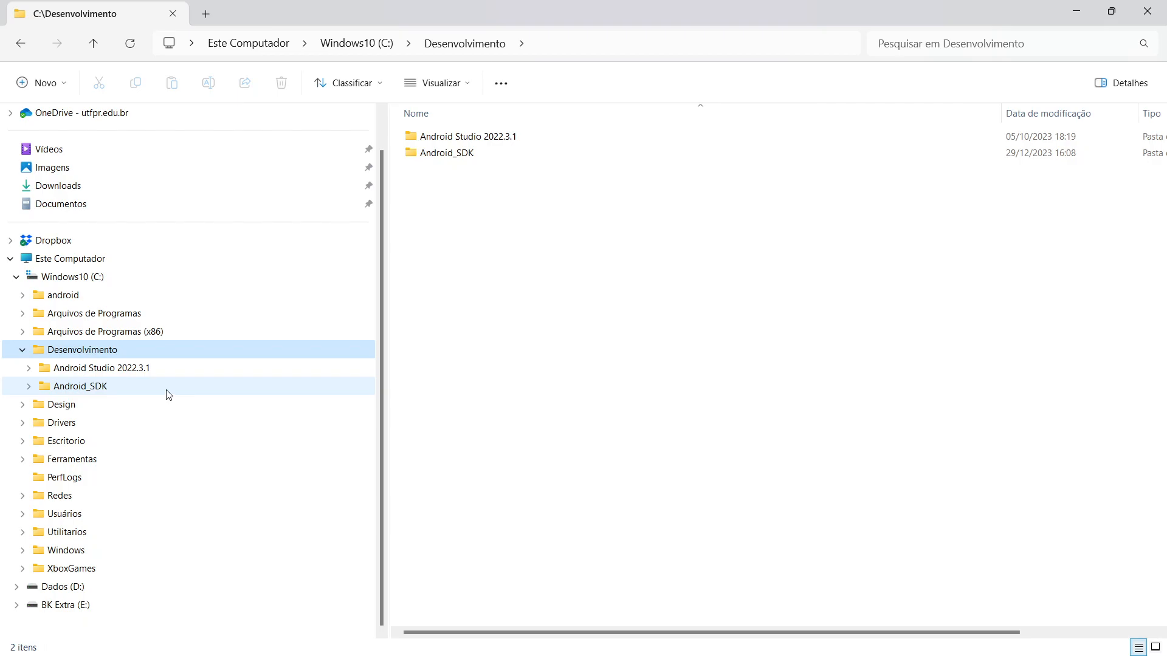
Step: Examine the contents of the Android Studio 2022.3.1 folder and its bin subfolder
click(102, 392)
click(117, 377)
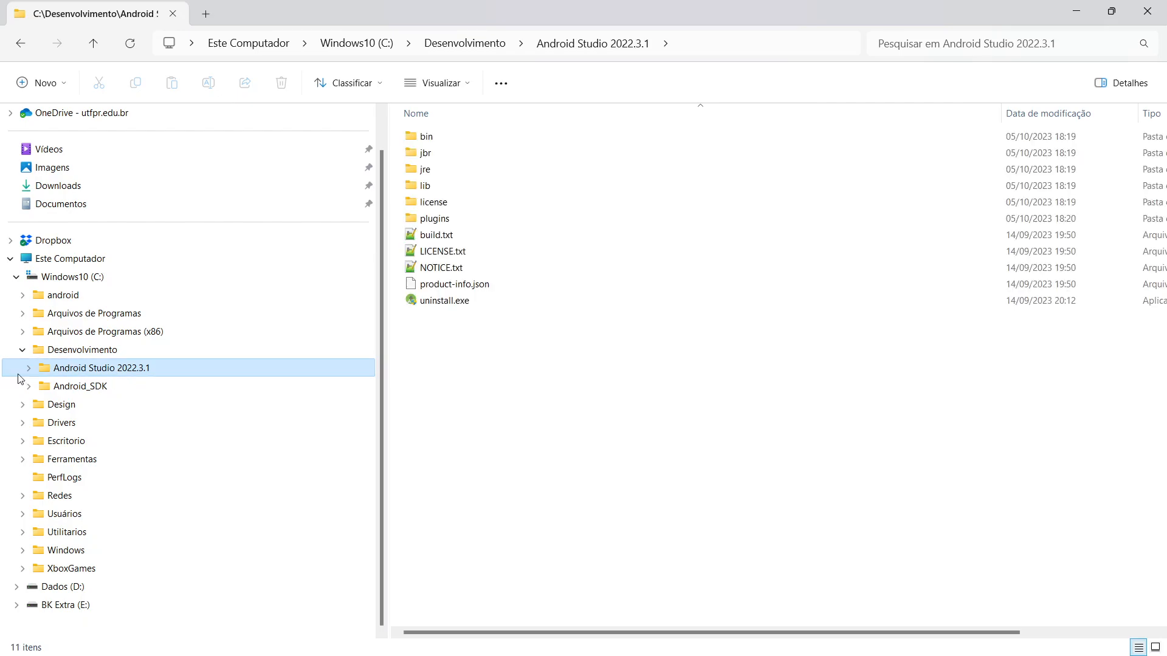
click(28, 368)
click(98, 393)
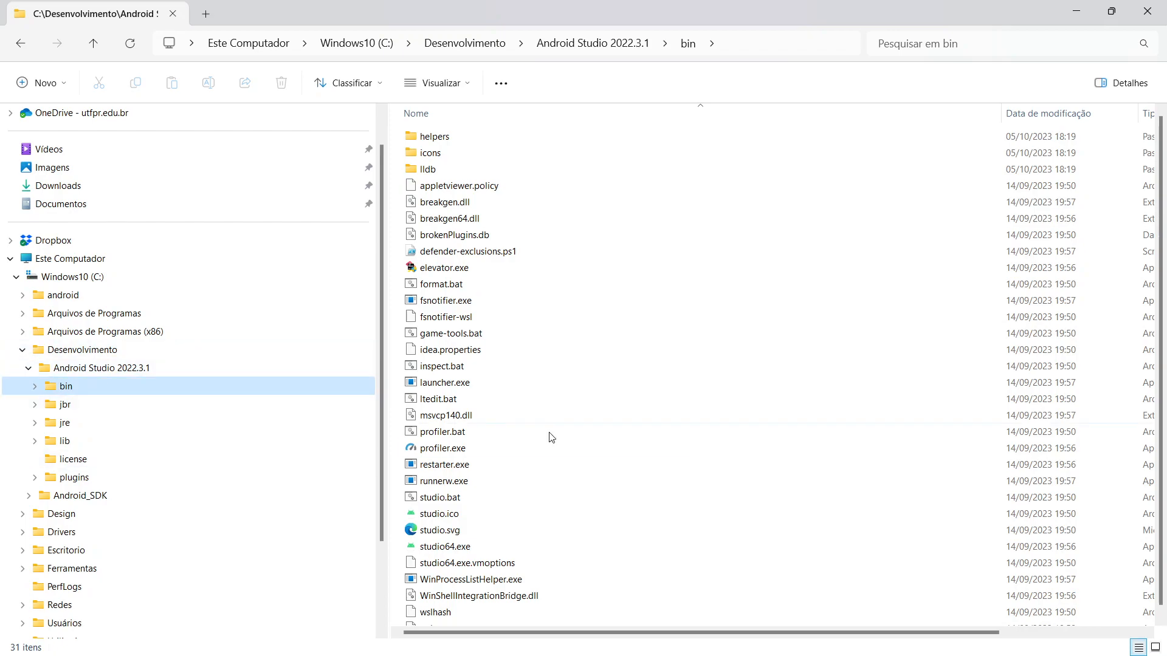
mouse_move(673, 476)
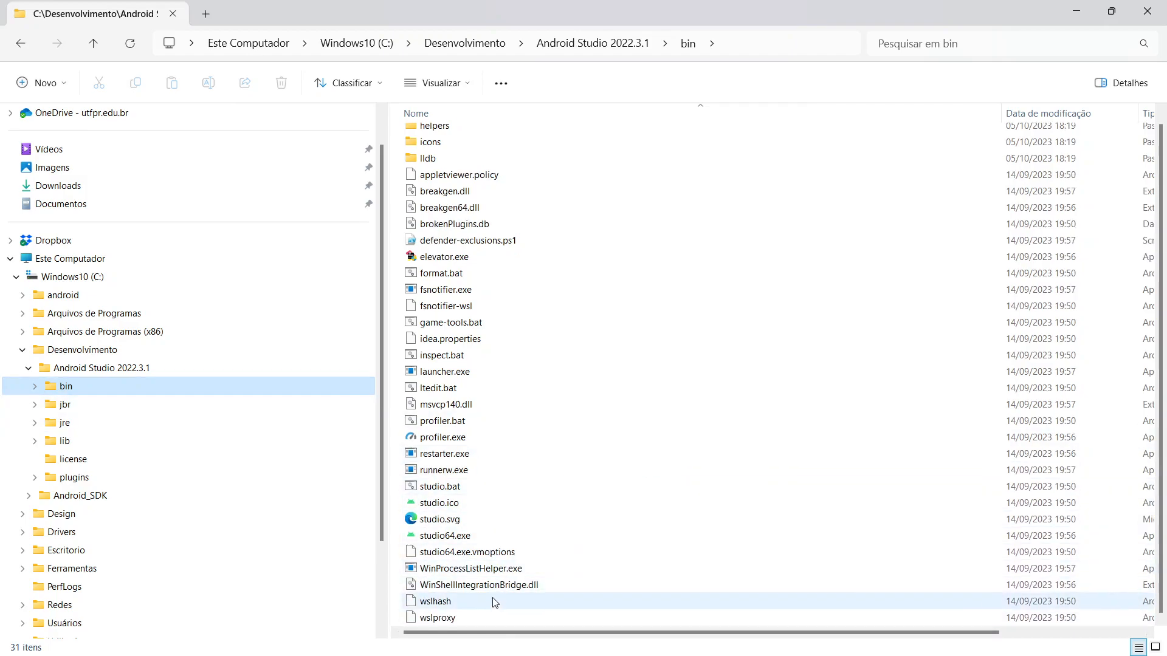
mouse_move(487, 465)
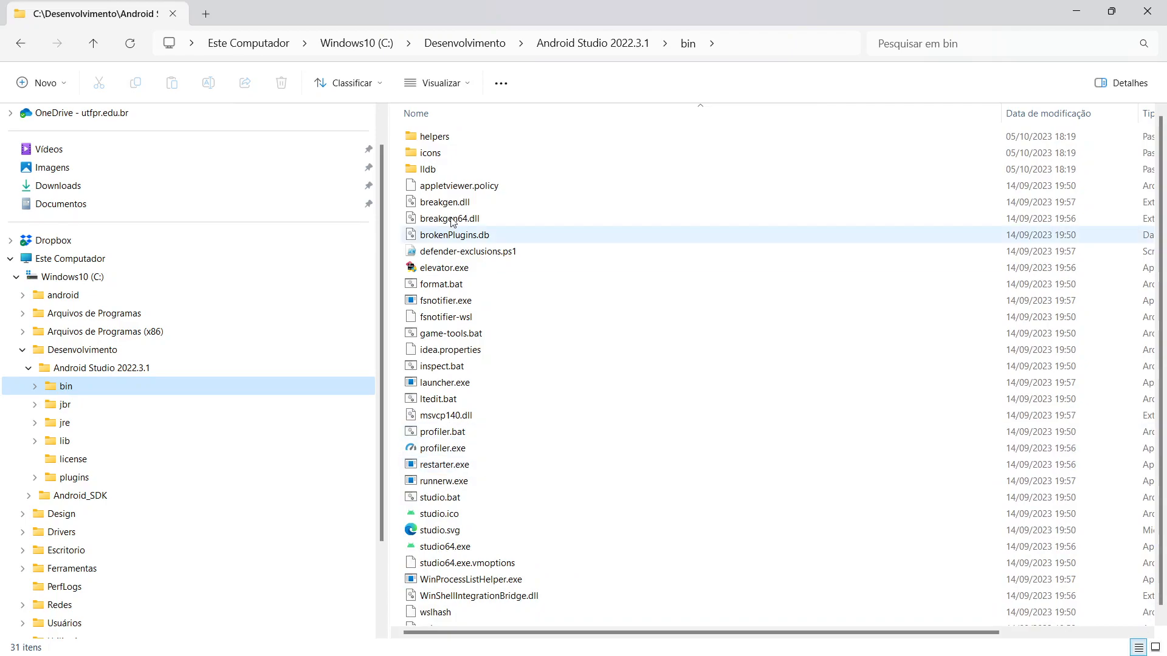
Step: Run uninstall.exe from the Android Studio 2022.3.1 folder and complete the program's removal
click(94, 376)
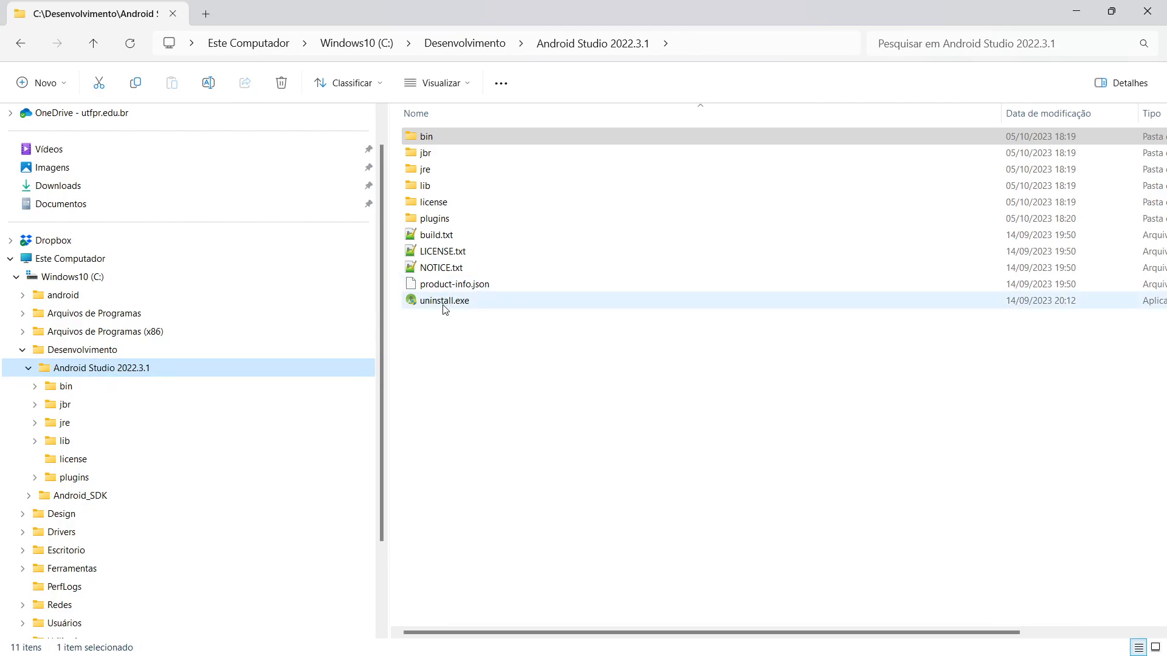
mouse_move(444, 304)
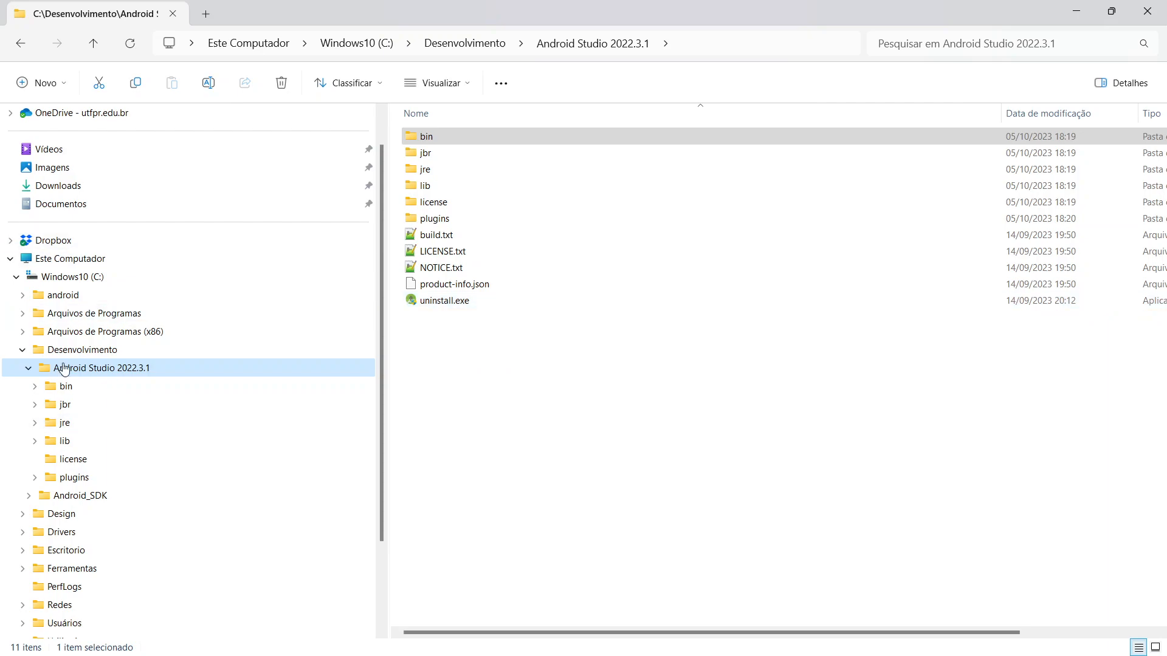
double_click(451, 308)
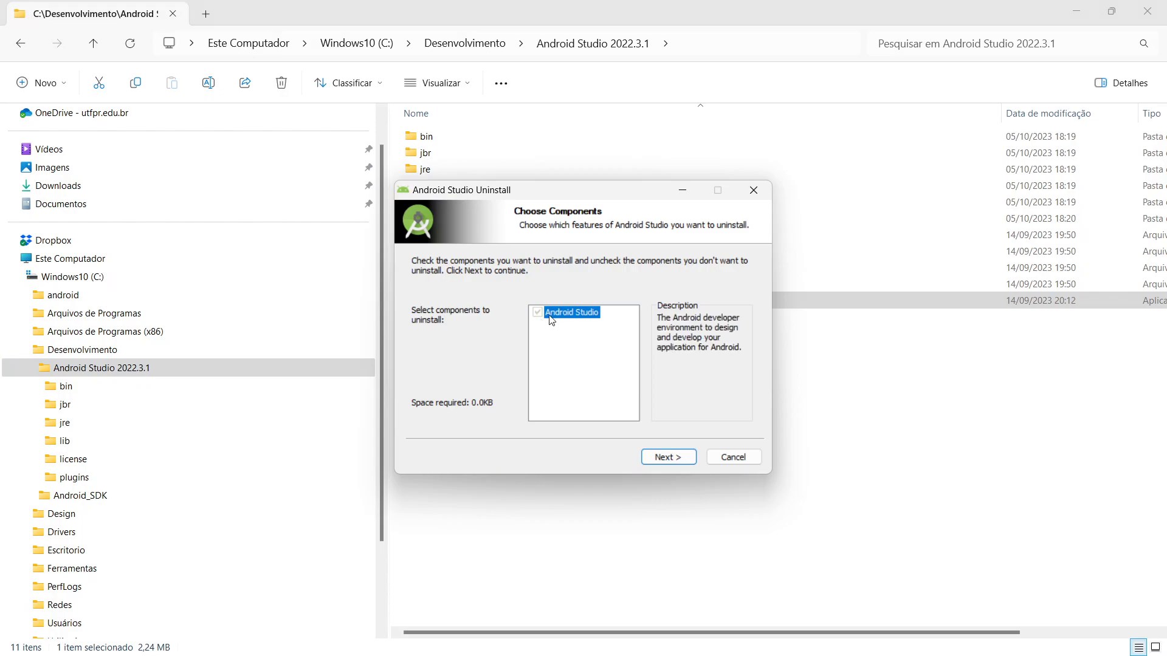
click(672, 459)
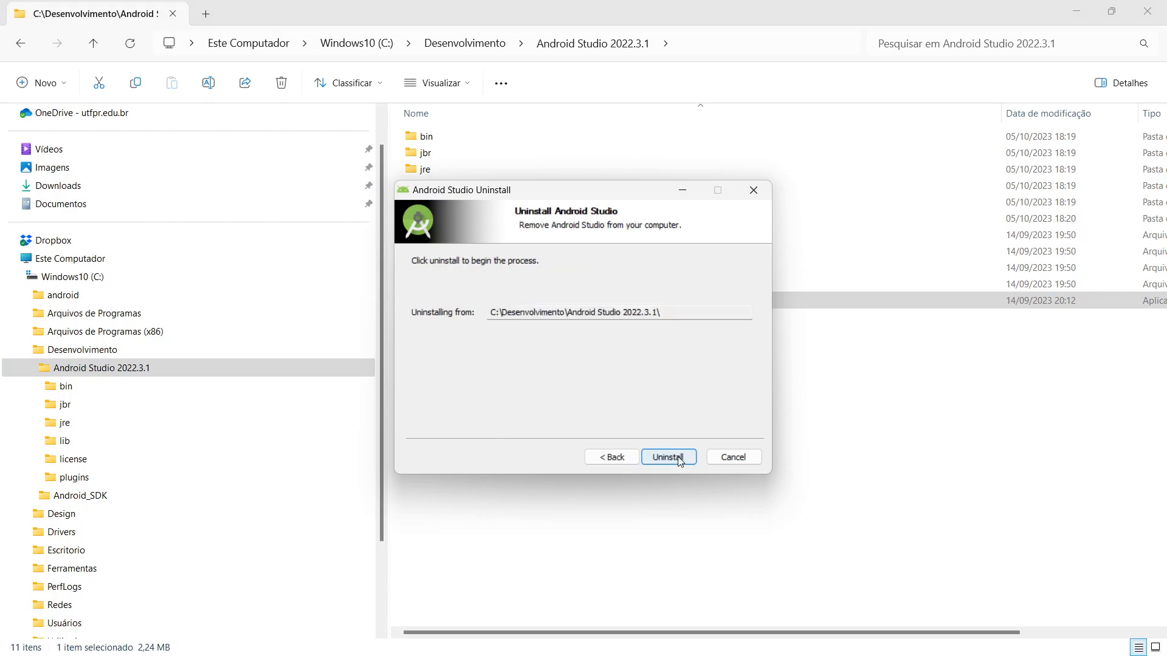
click(668, 457)
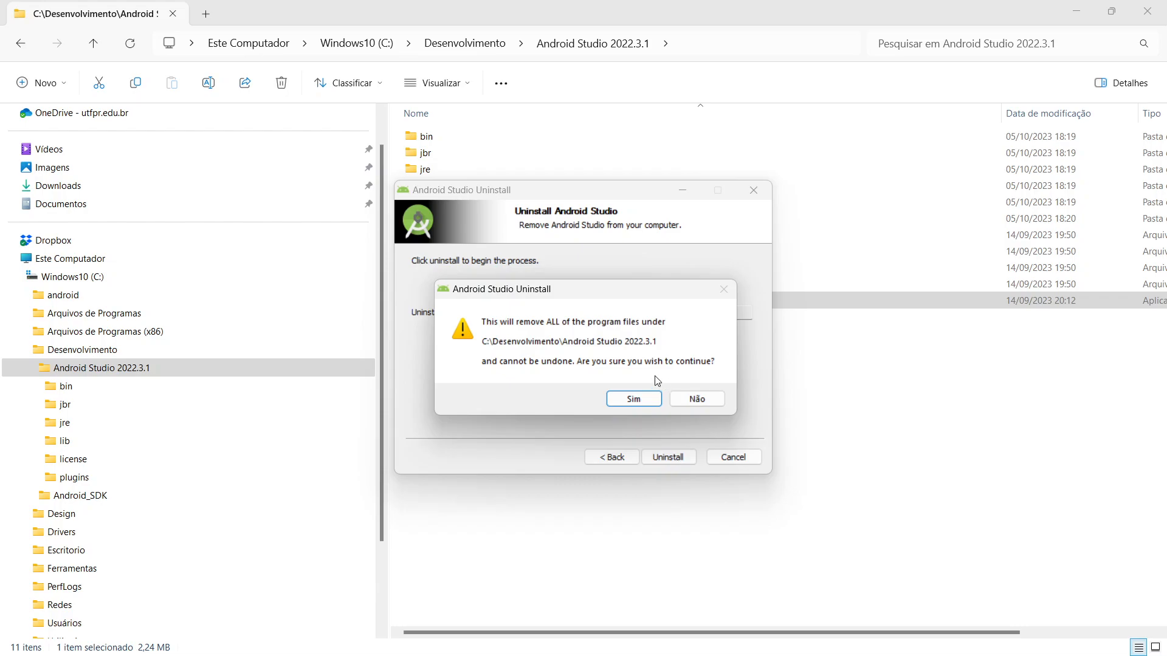
click(640, 405)
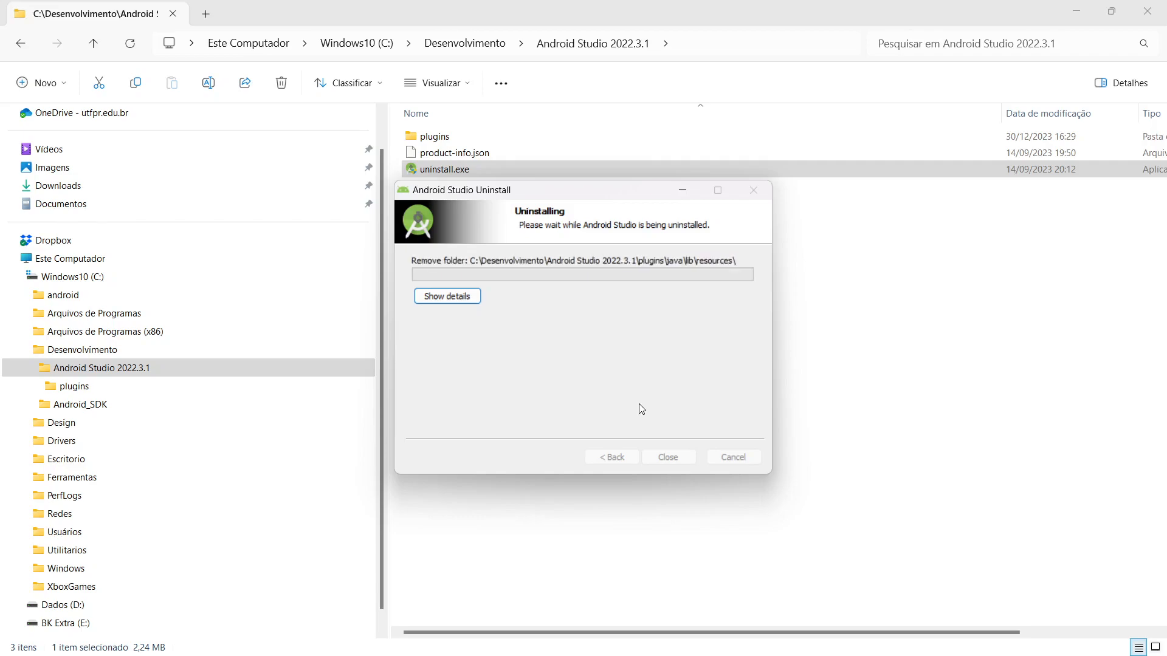
click(677, 460)
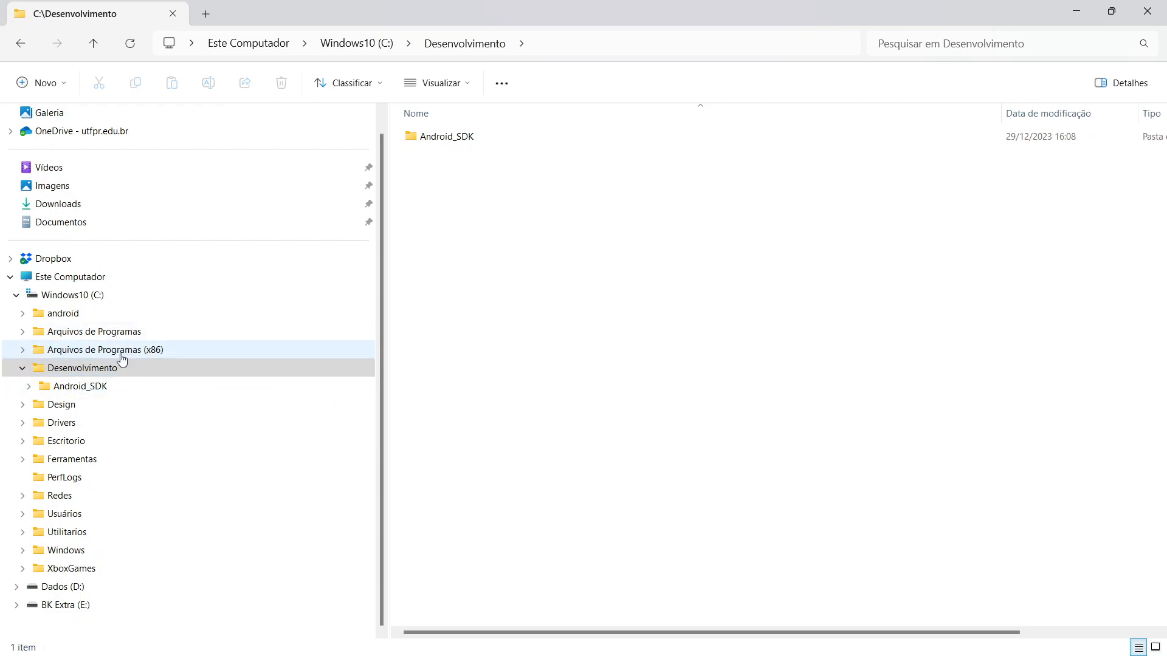
Step: Check the contents of Android_SDK and delete that folder from Desenvolvimento
click(104, 393)
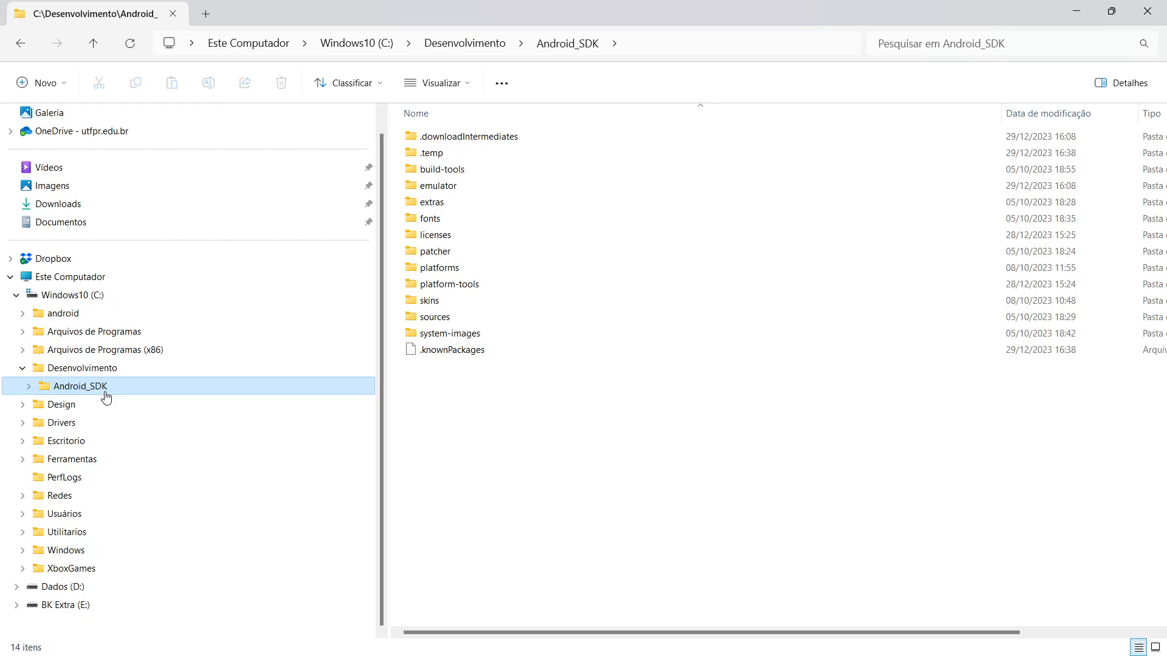
click(85, 369)
click(454, 138)
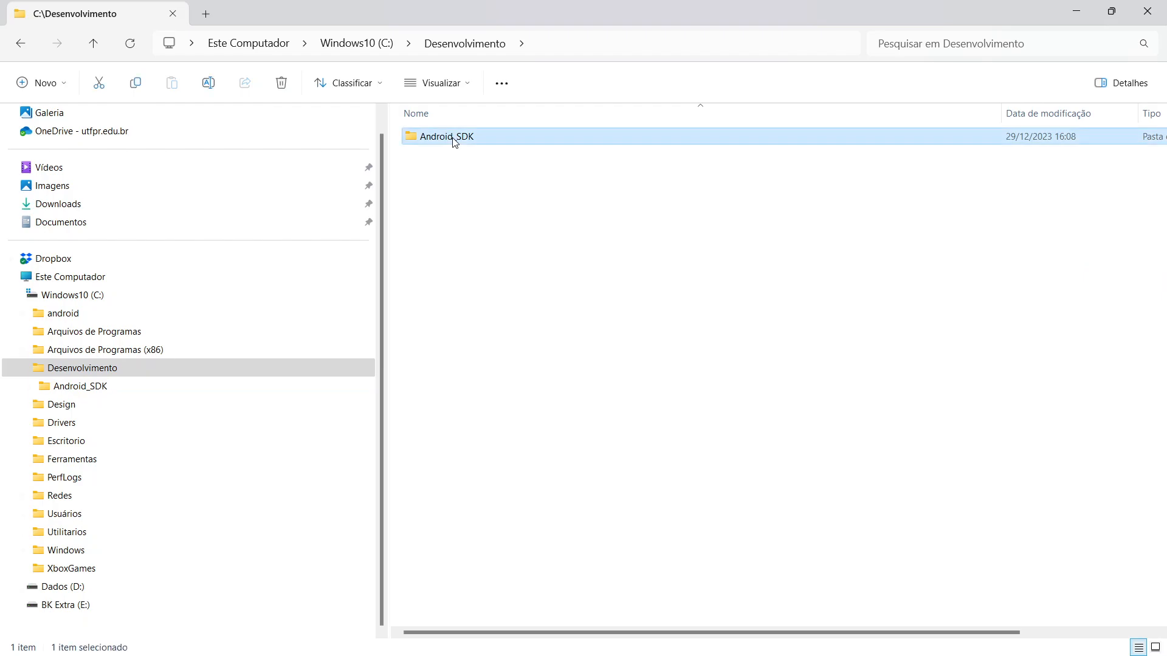
right_click(456, 140)
click(448, 137)
right_click(448, 136)
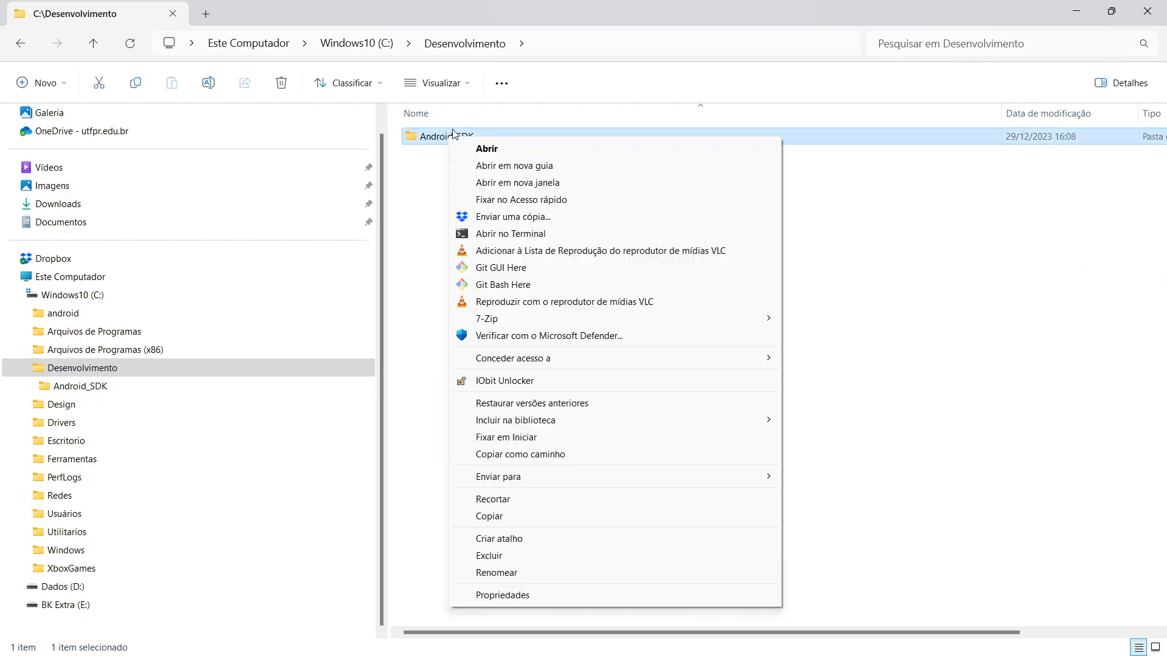
click(550, 556)
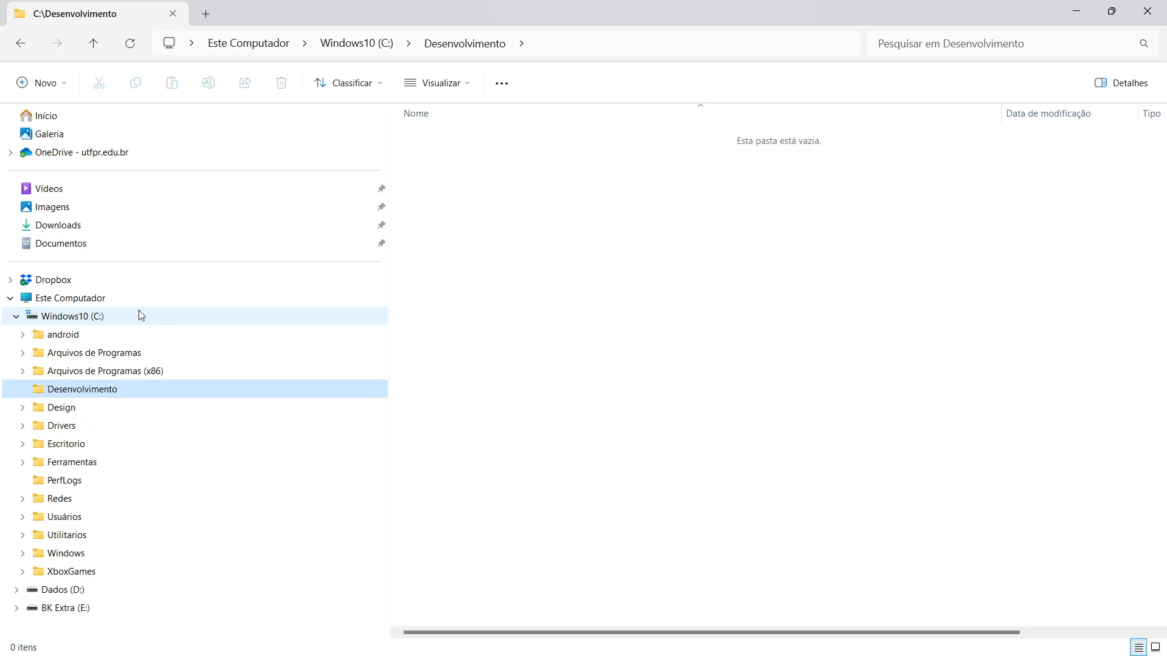
Step: Inspect the android folder on the Windows10 (C:) drive, including its repository subfolder, and delete the android folder
click(115, 336)
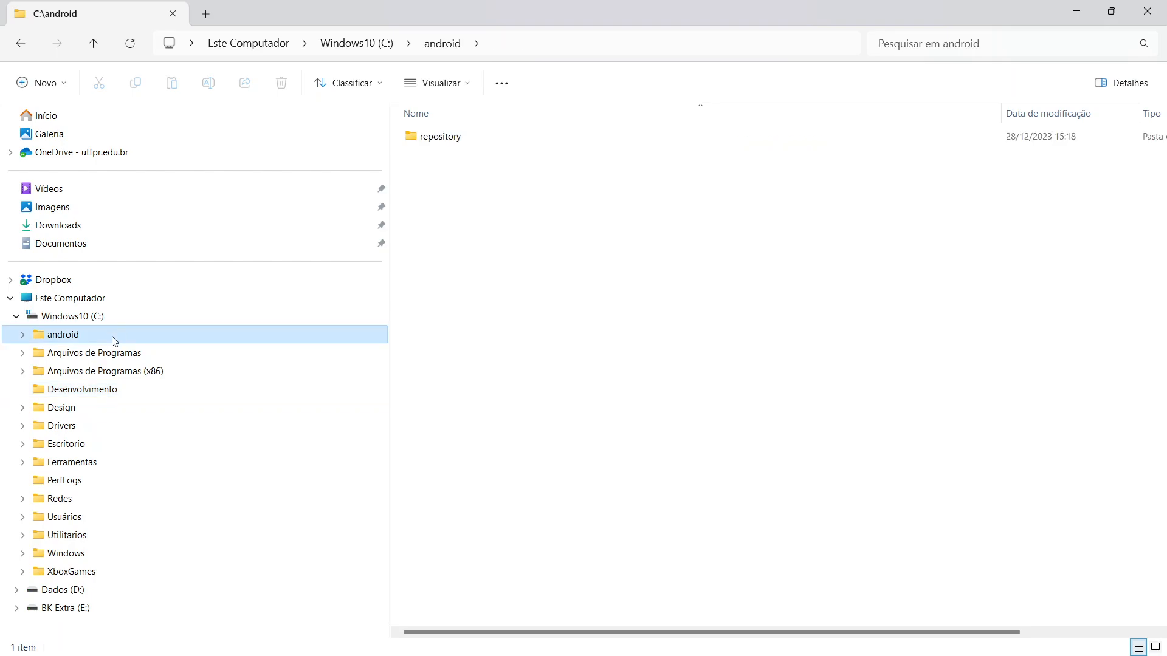
click(23, 335)
click(59, 354)
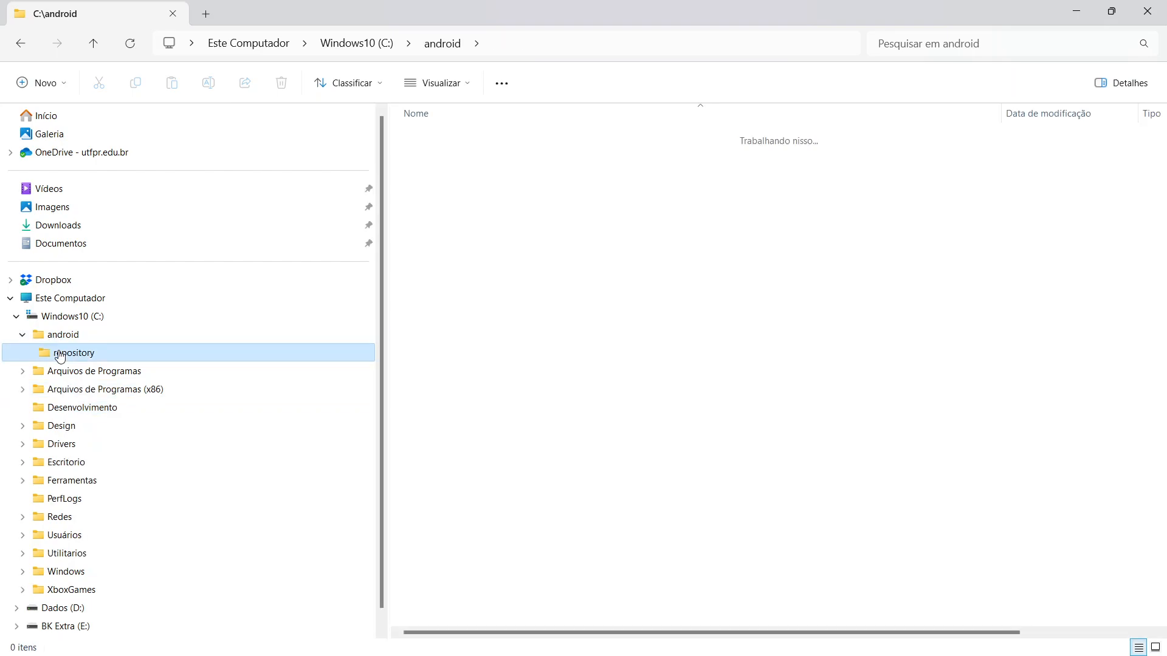
click(54, 336)
right_click(58, 338)
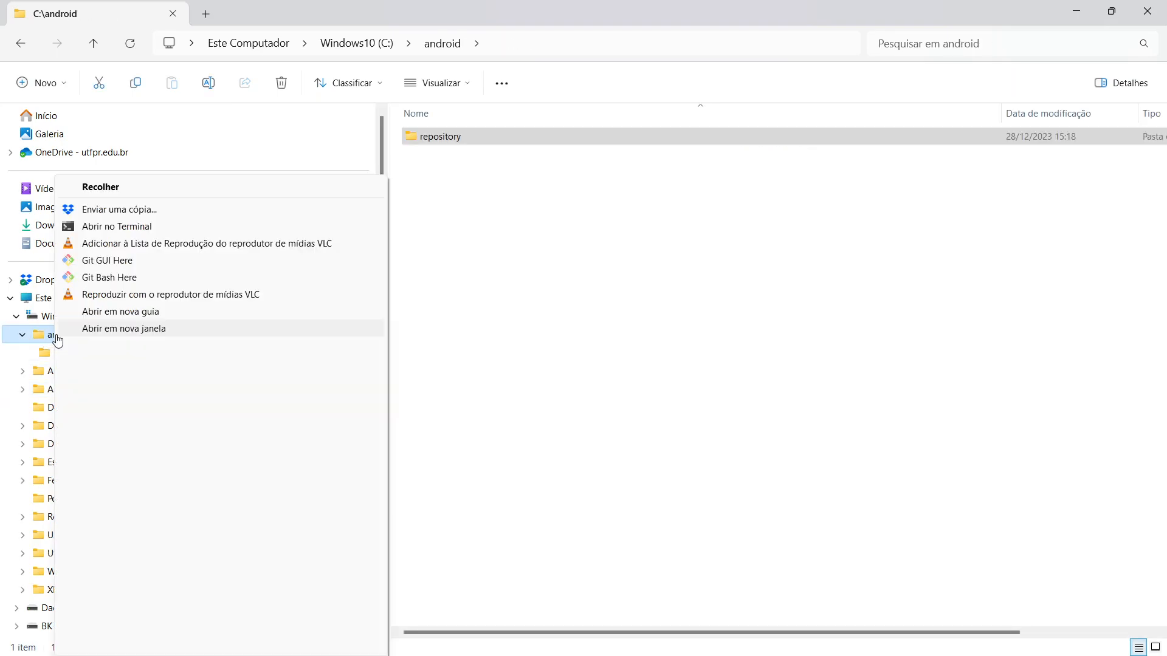
click(156, 584)
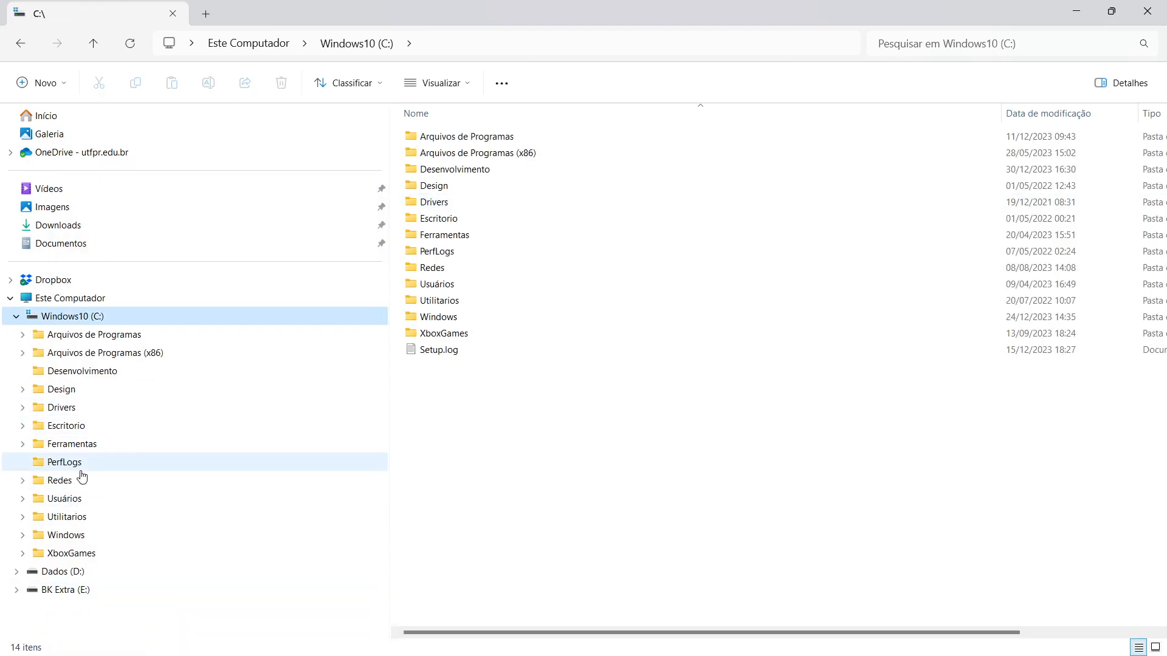
Step: Open the personal user profile folder inside Usuários and delete its .gradle folder
click(85, 503)
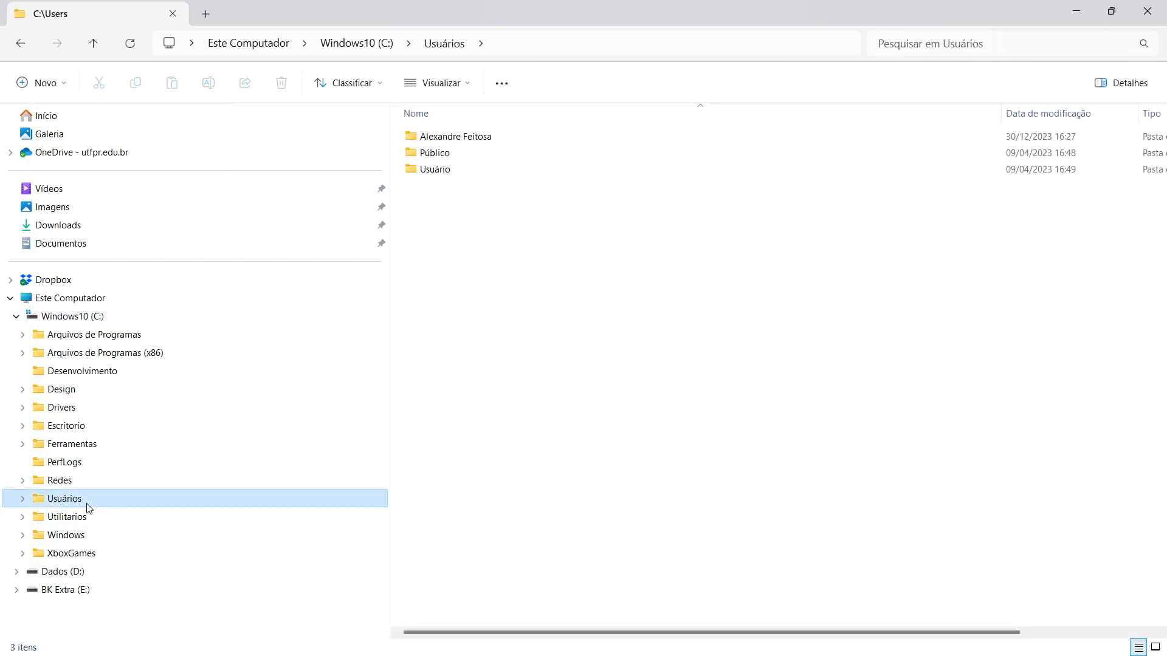
click(25, 499)
click(86, 517)
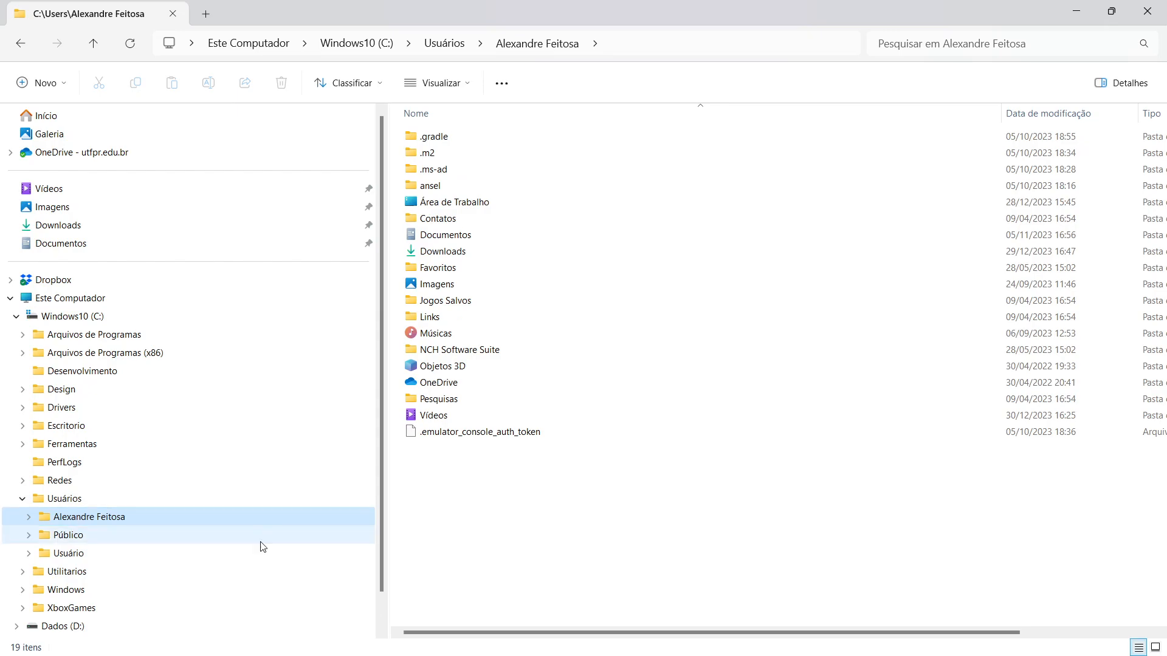
click(459, 137)
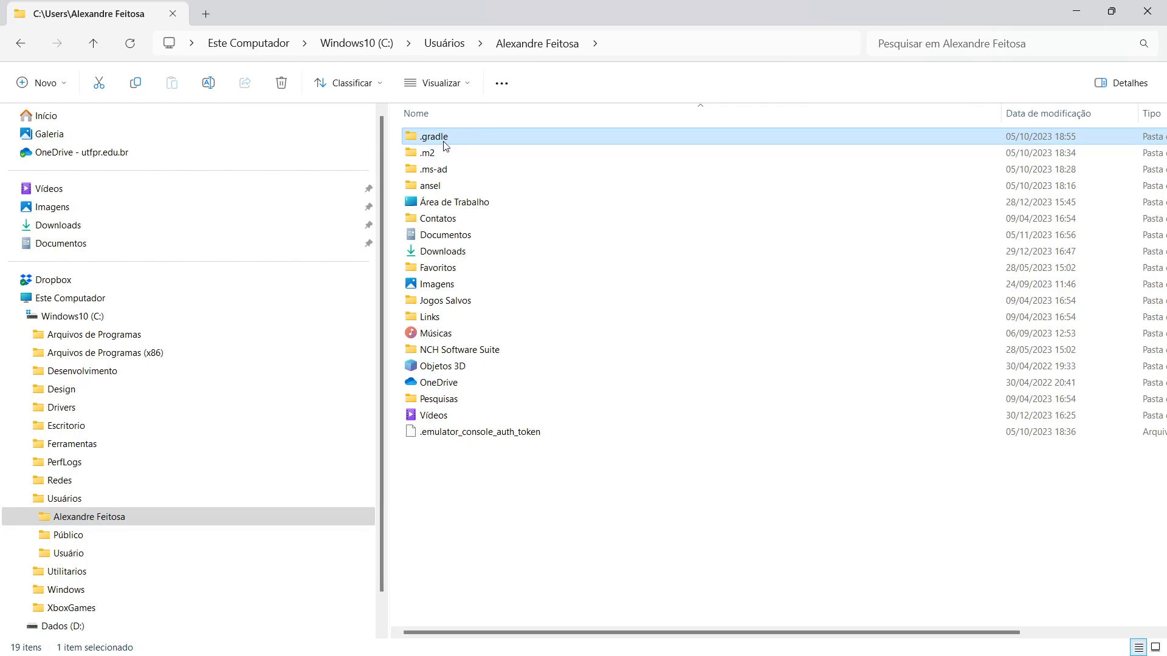
right_click(435, 135)
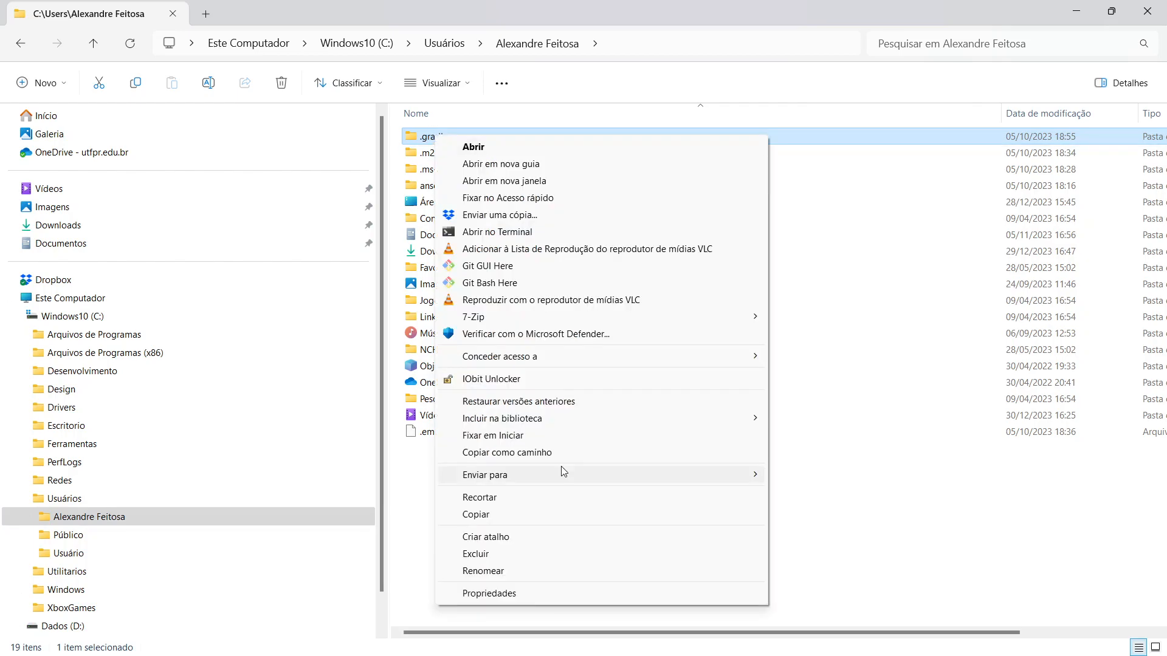
click(529, 553)
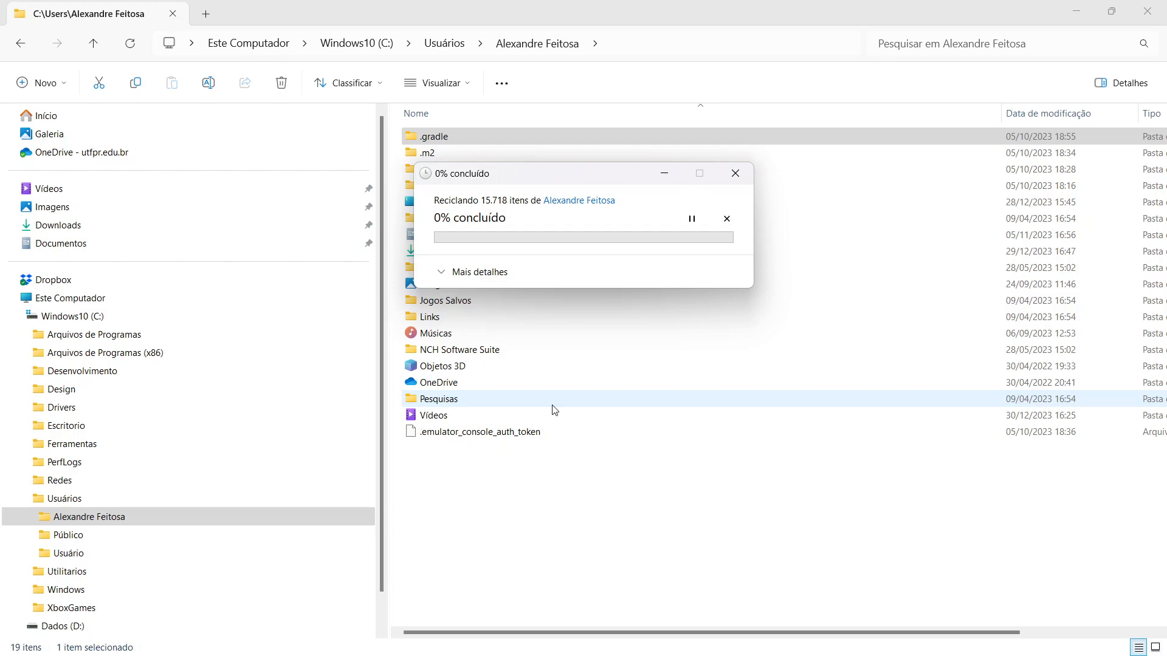
Step: Delete the .m2 folder from the user profile folder
click(464, 143)
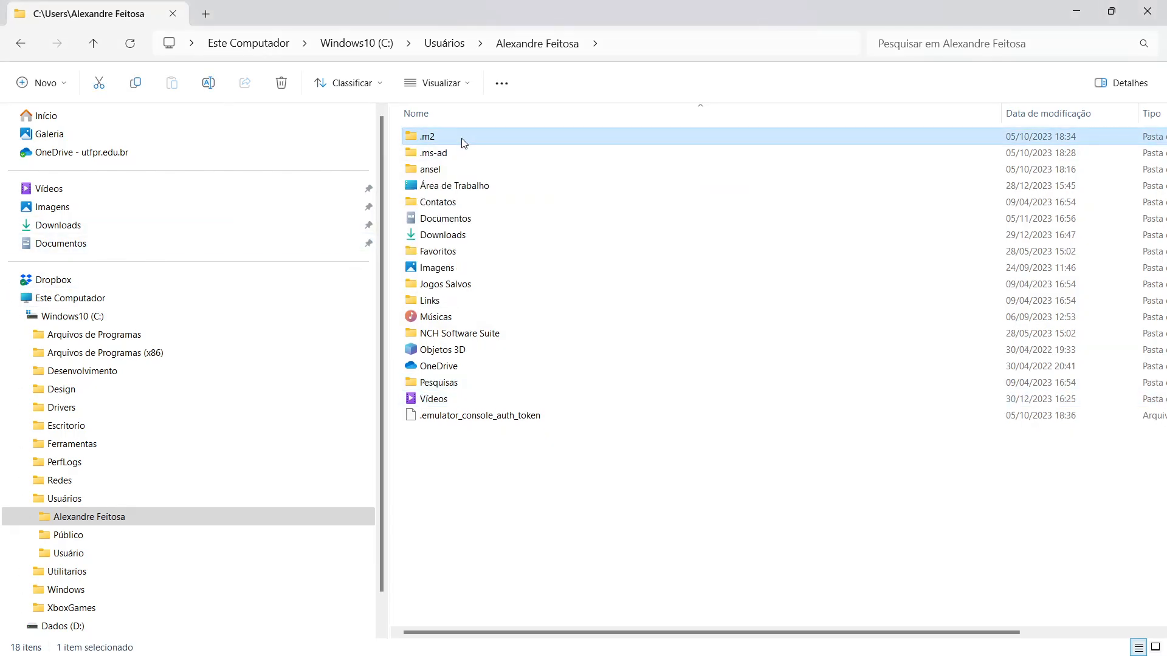
right_click(461, 140)
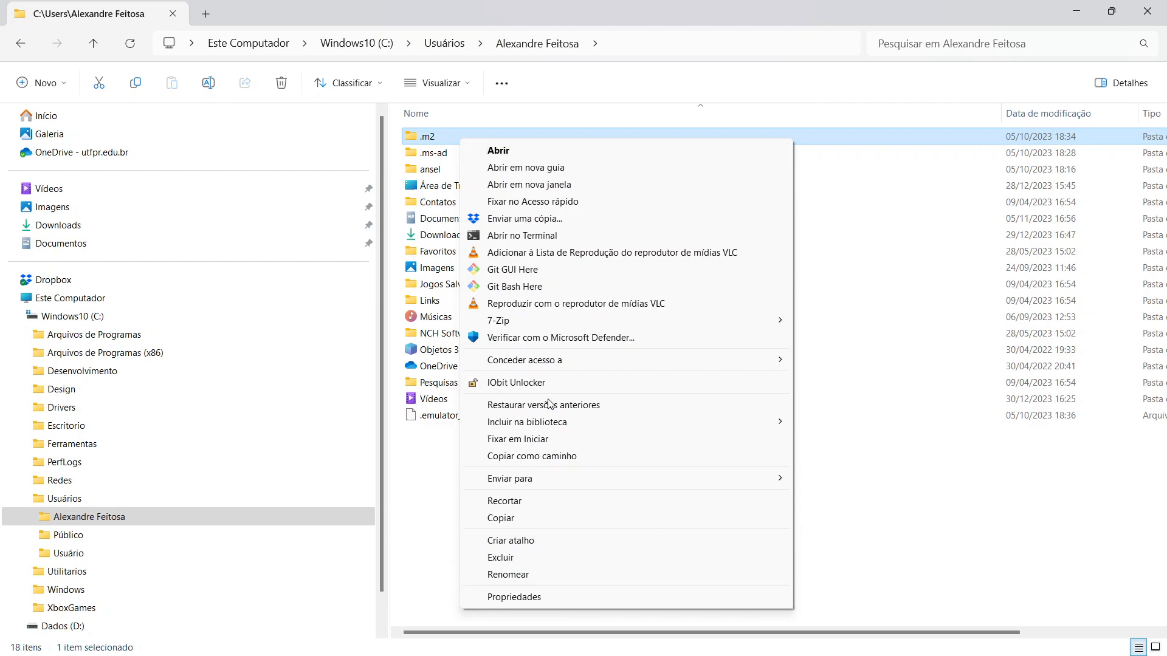
click(558, 560)
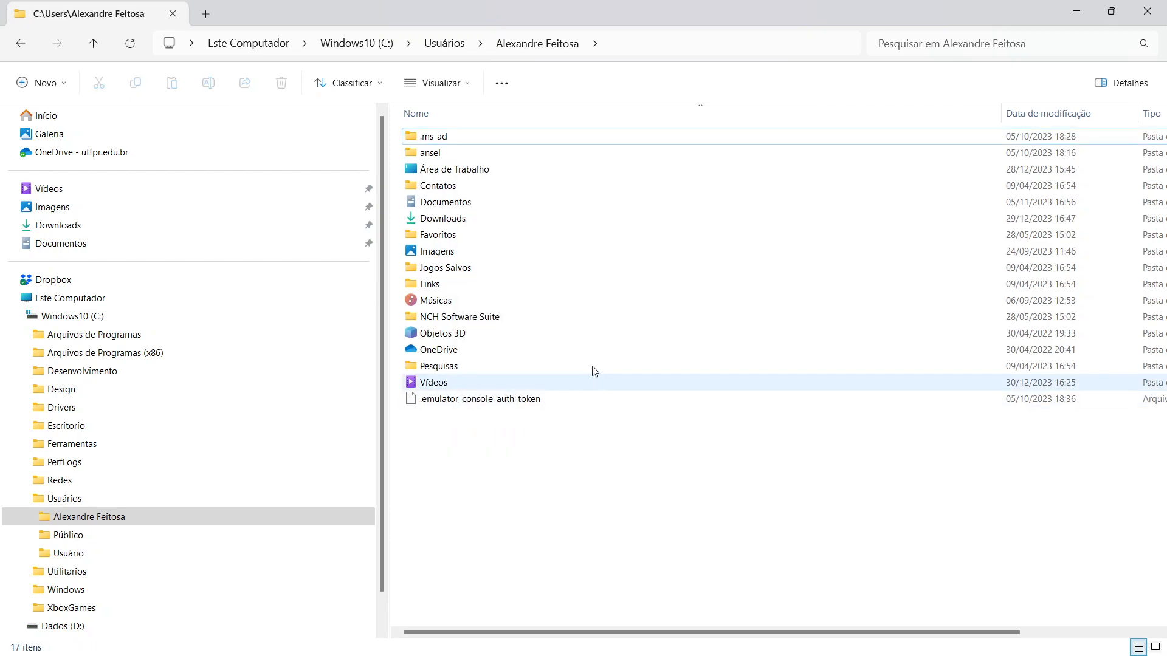
Step: Check the .ms-ad folder in the user profile and delete it, then collapse the profile folder's tree
click(30, 517)
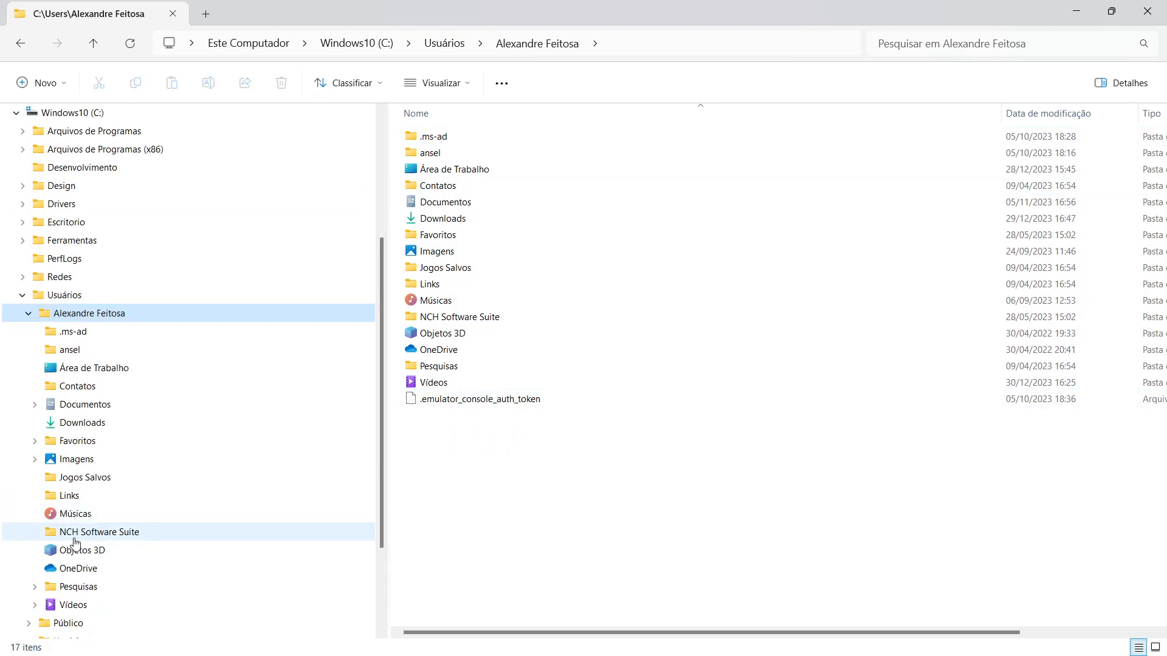
click(79, 331)
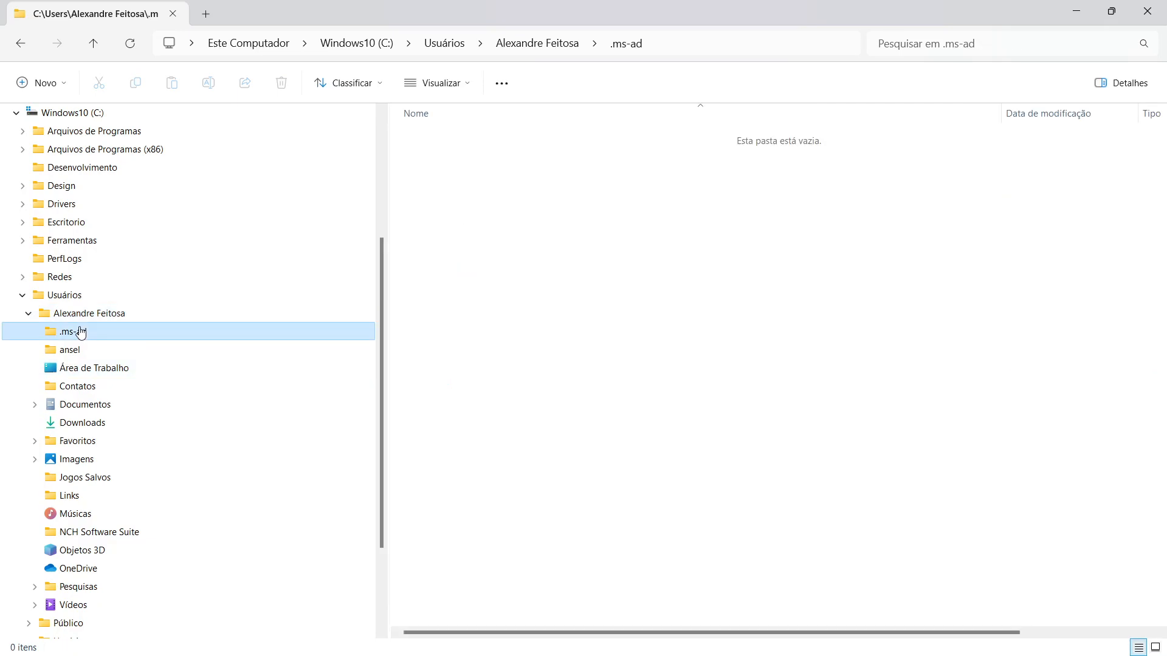
right_click(79, 333)
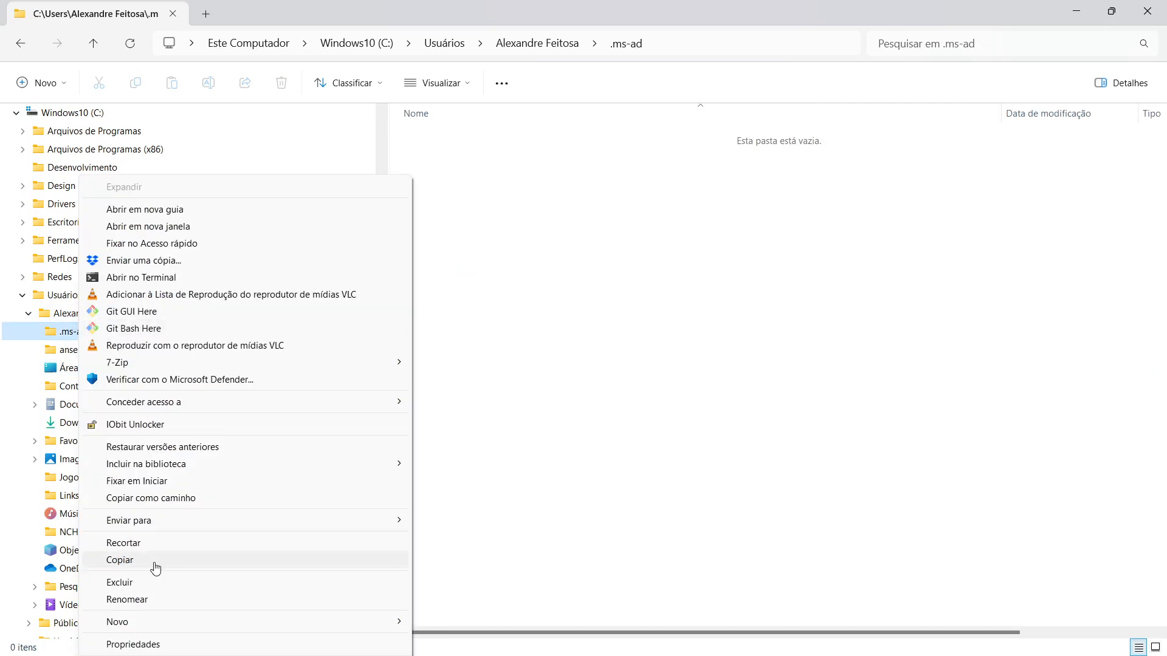
click(152, 583)
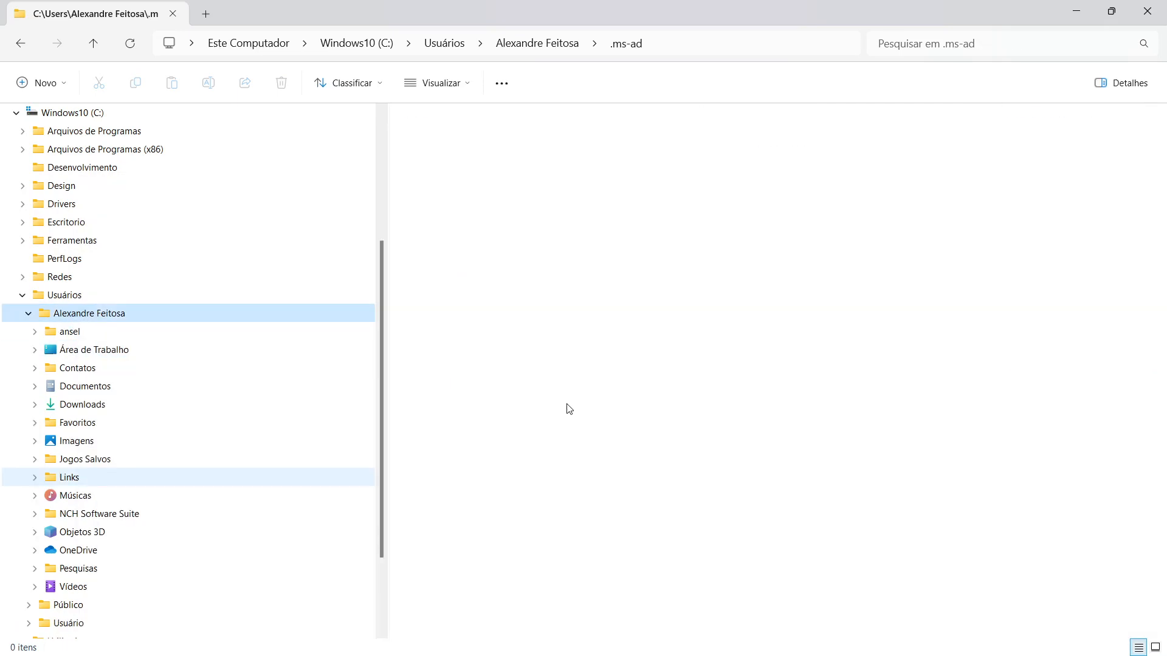
click(28, 314)
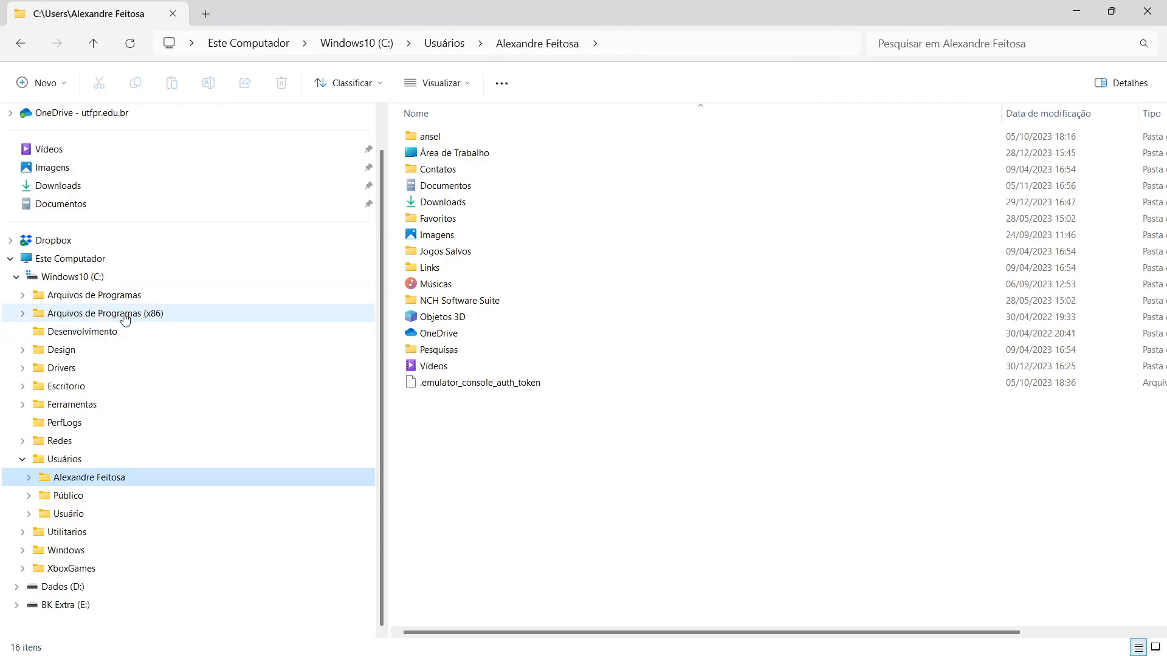
Step: Delete the .emulator_console_auth_token file from the user profile folder
mouse_move(24, 638)
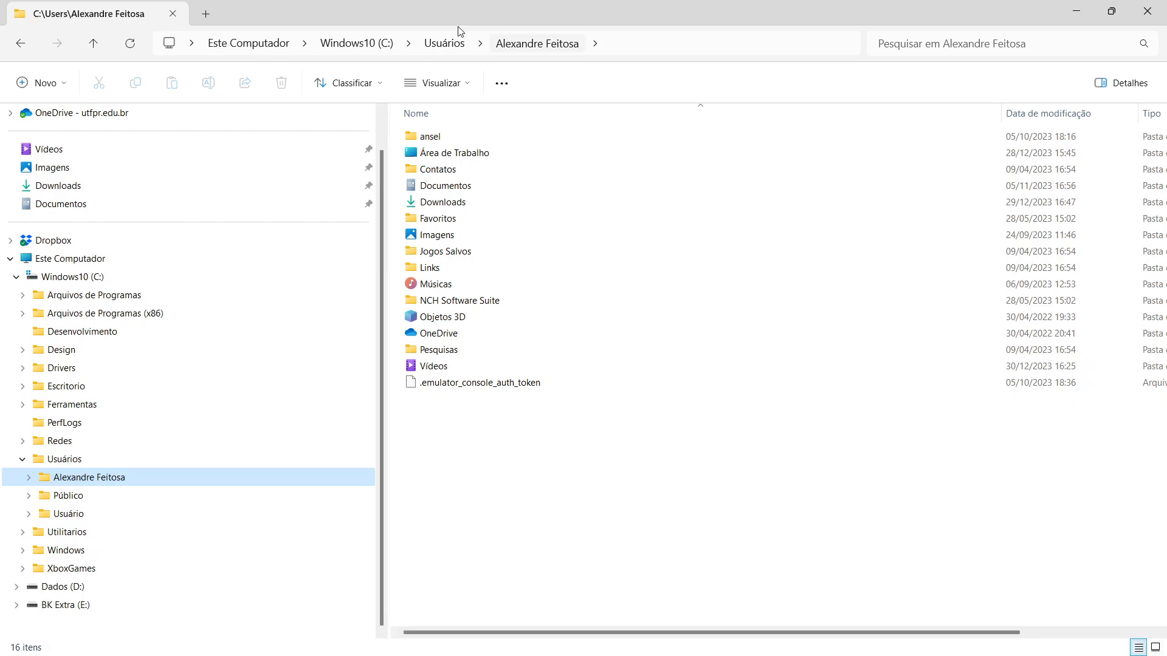
click(457, 391)
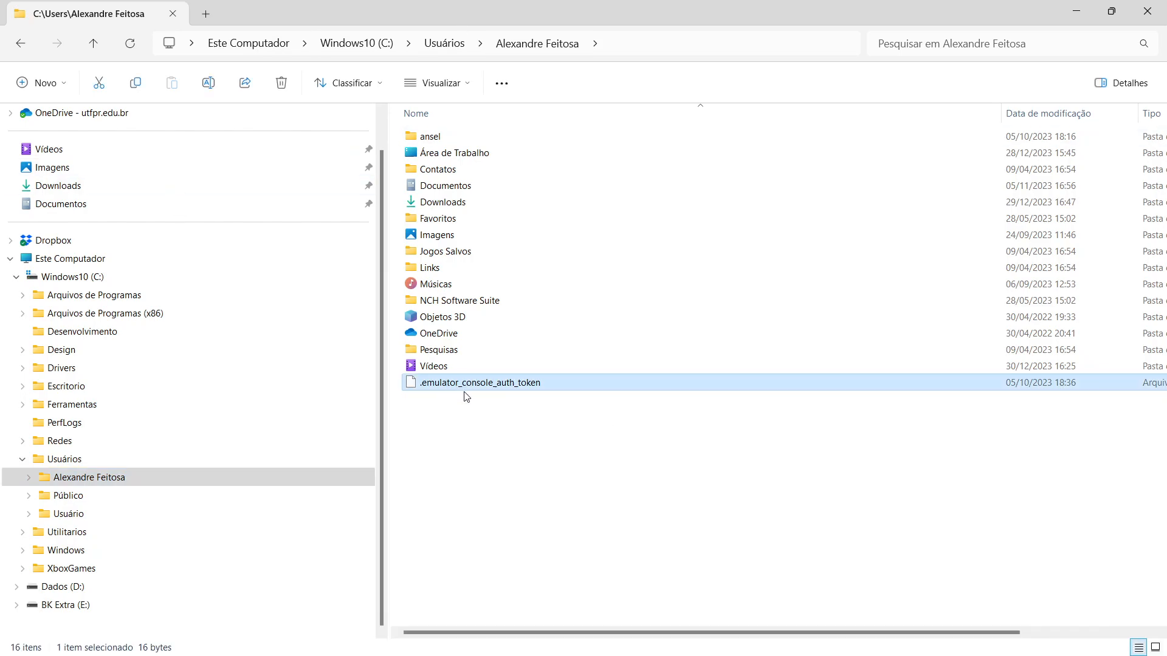
double_click(467, 385)
right_click(467, 386)
click(569, 590)
Step: Set the folder options to show hidden files, folders and drives, and apply the change
click(501, 83)
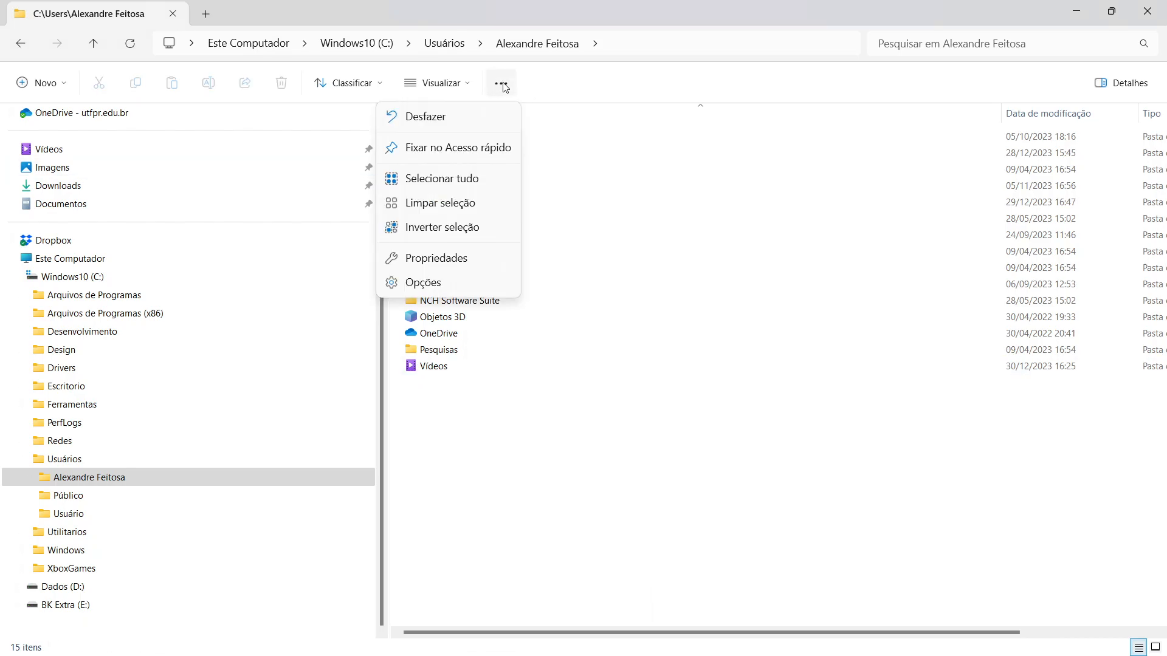
click(414, 287)
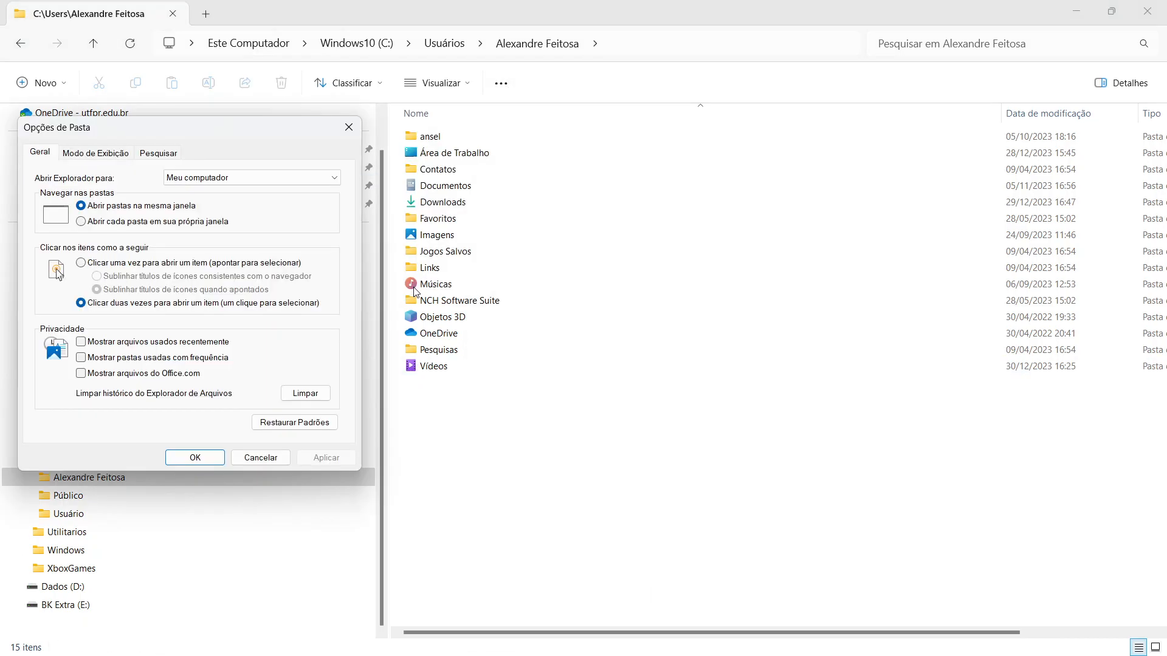
click(128, 155)
scroll(185, 334, down, 4)
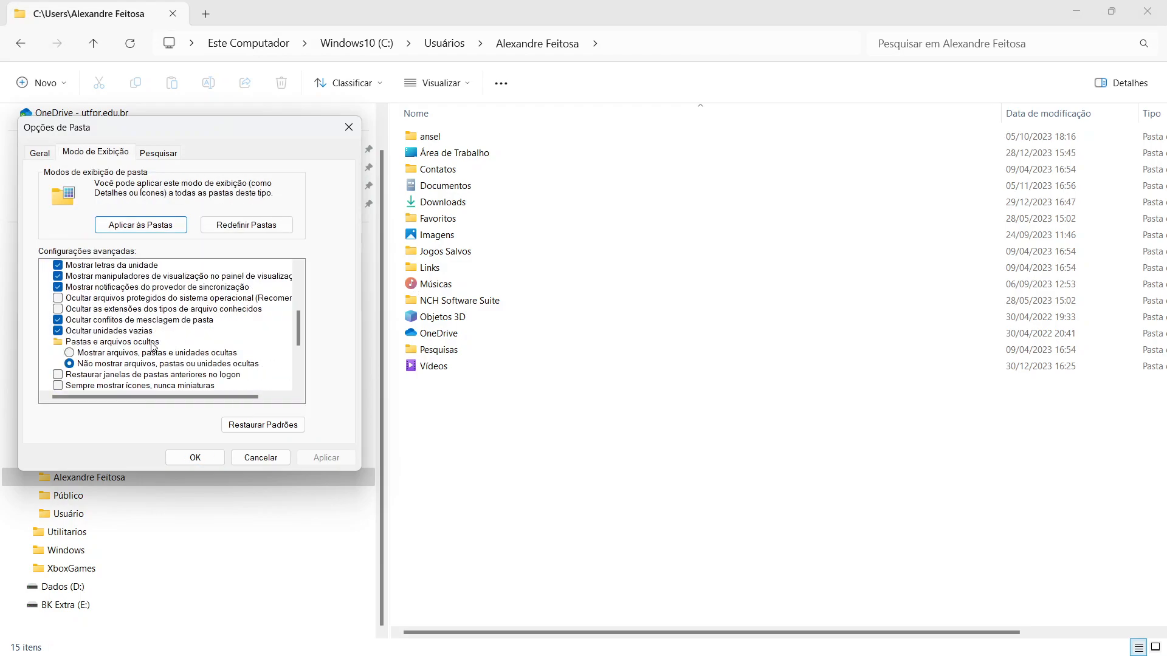
click(146, 352)
click(322, 458)
click(195, 458)
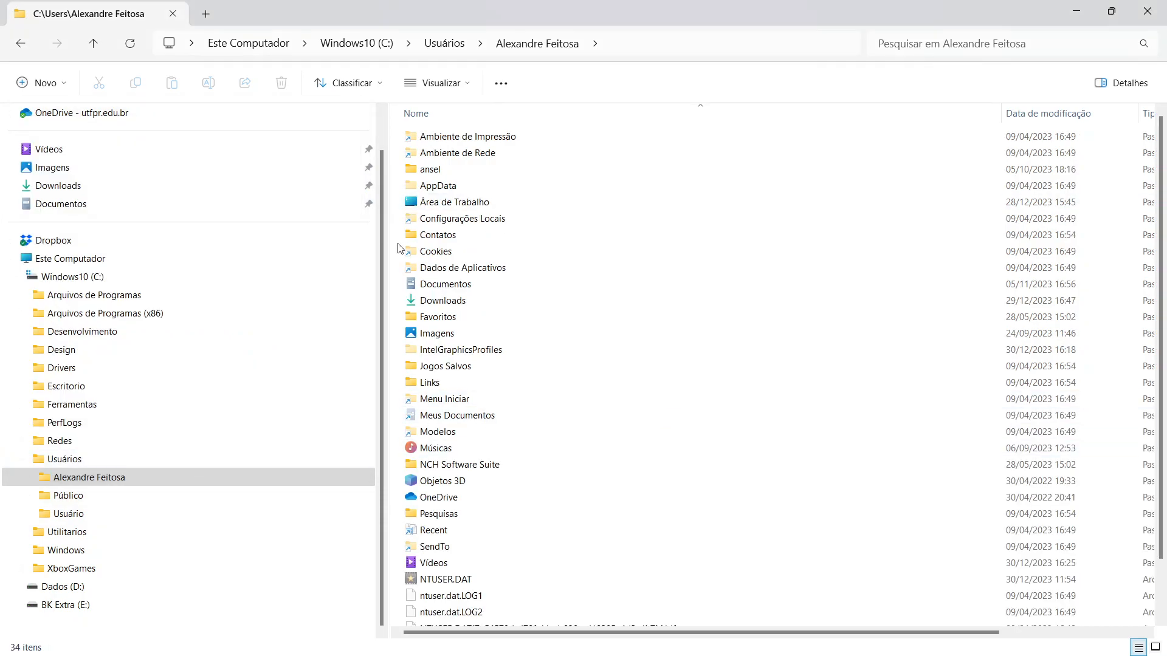
Step: Open the hidden AppData folder in the user profile and expand its Local subfolder
scroll(513, 550, down, 2)
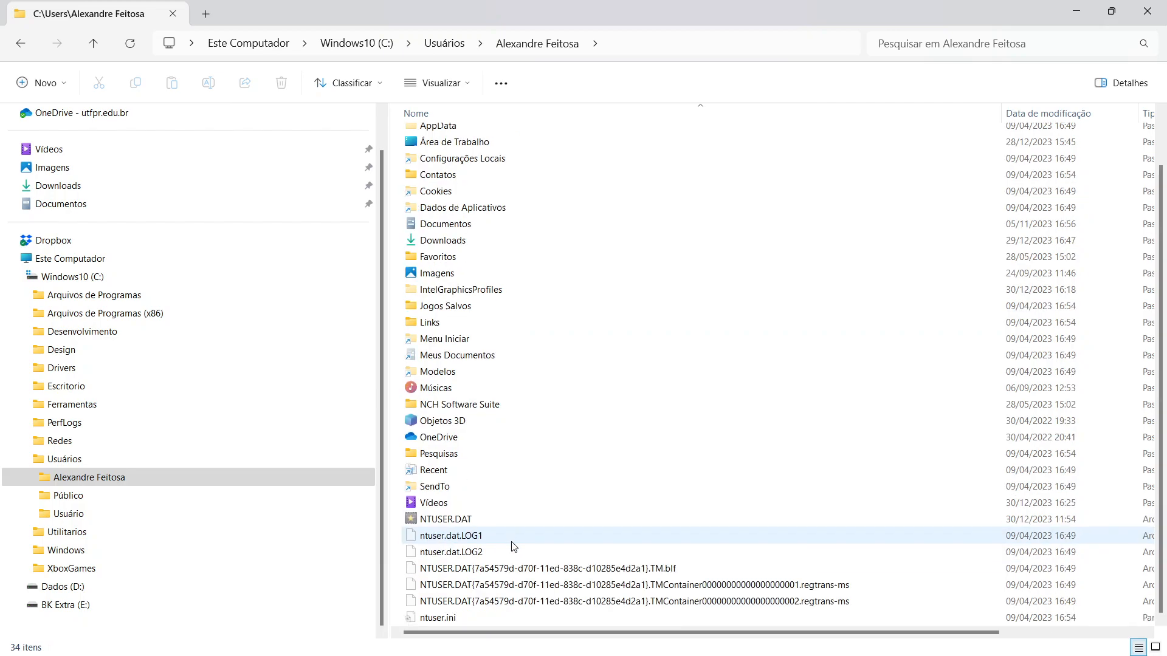
scroll(536, 502, up, 2)
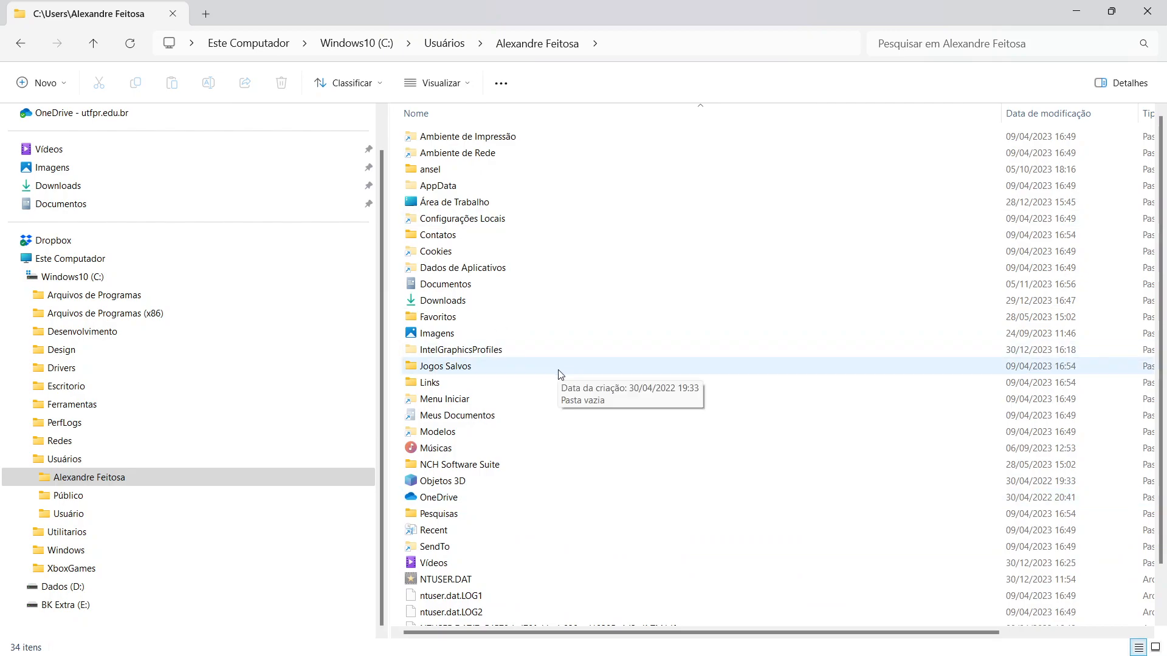
double_click(452, 188)
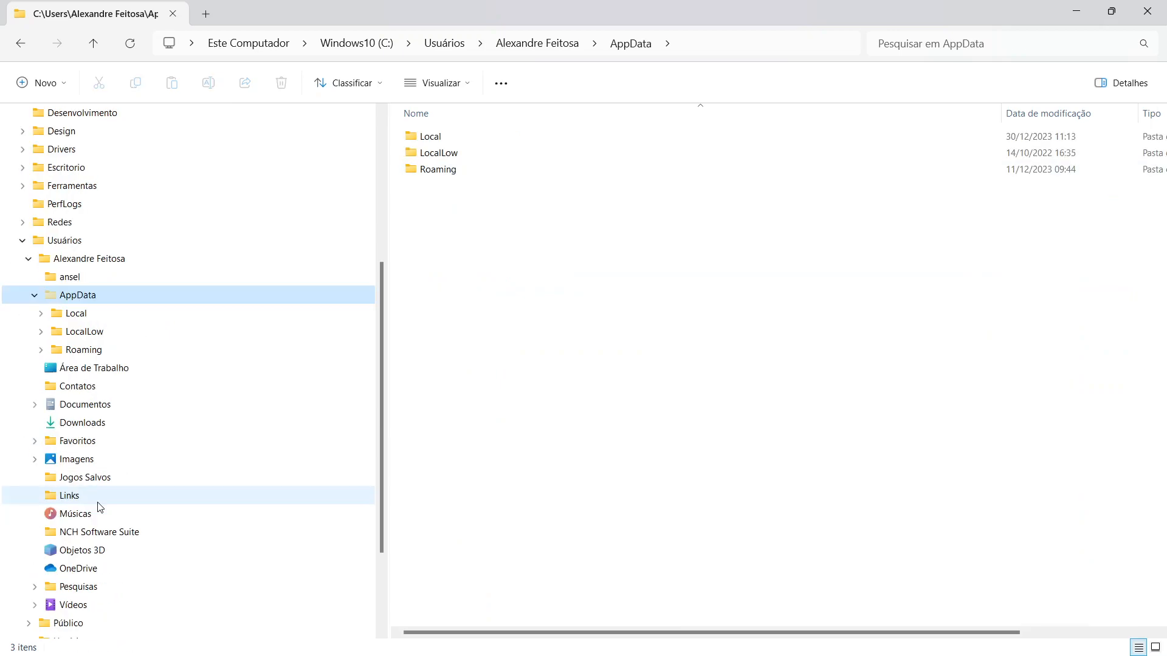
click(86, 314)
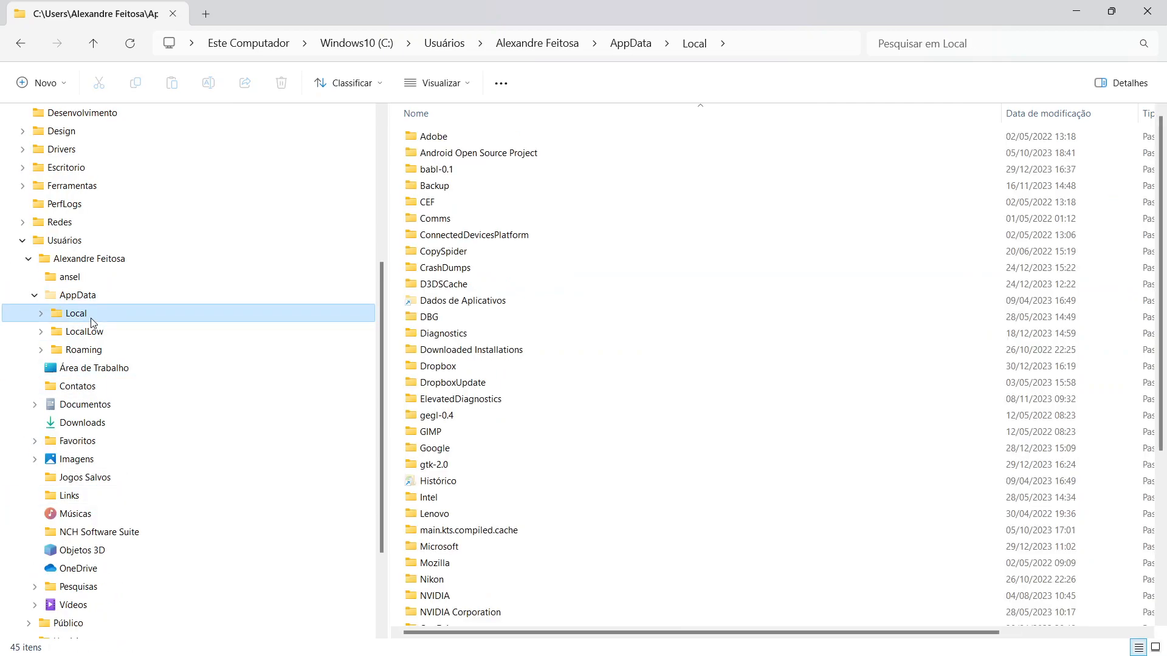
click(41, 313)
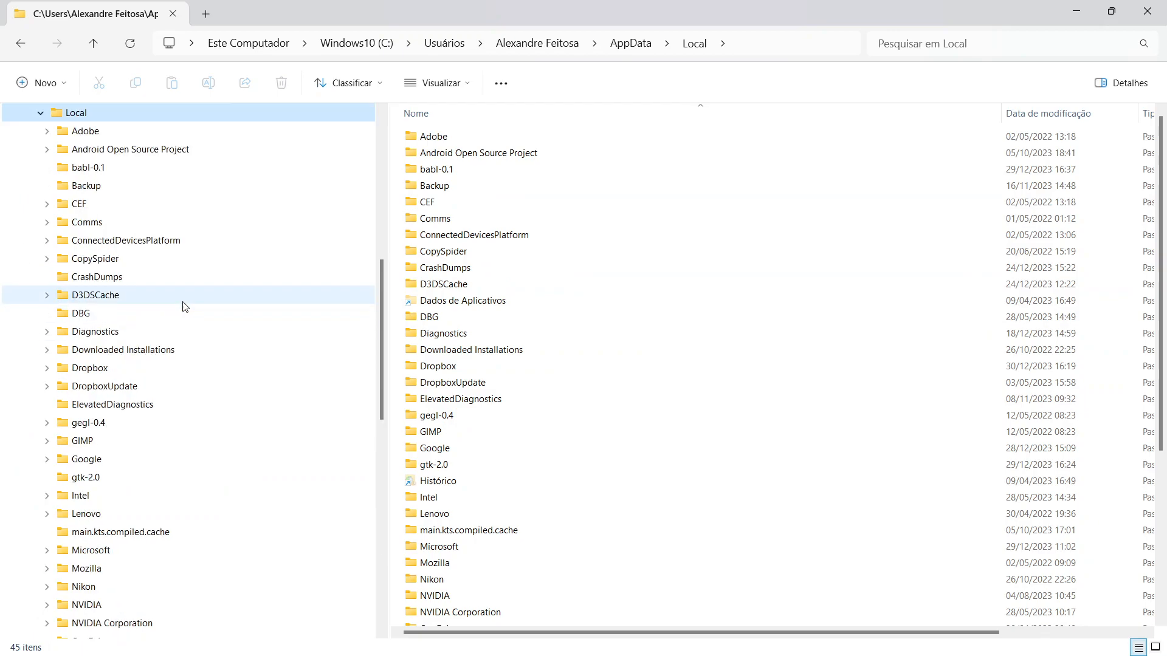
Step: Check the Android Open Source Project folder and its Emulator subfolder in AppData\Local, and delete the Android Open Source Project folder
click(139, 156)
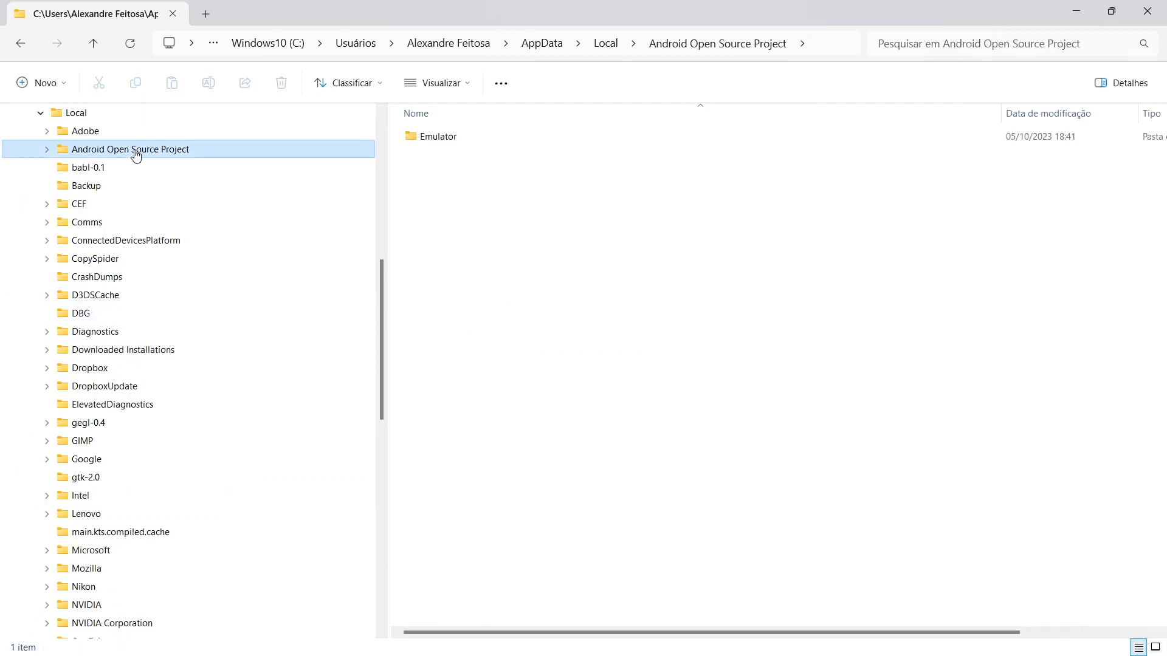
click(48, 150)
click(85, 170)
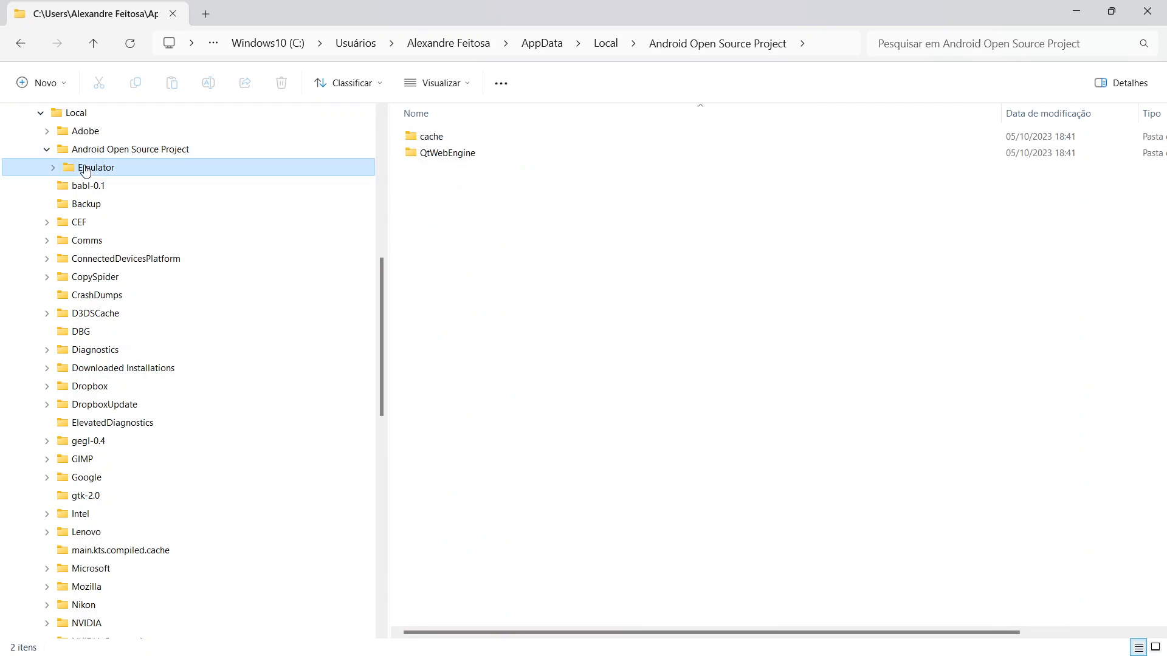
click(91, 150)
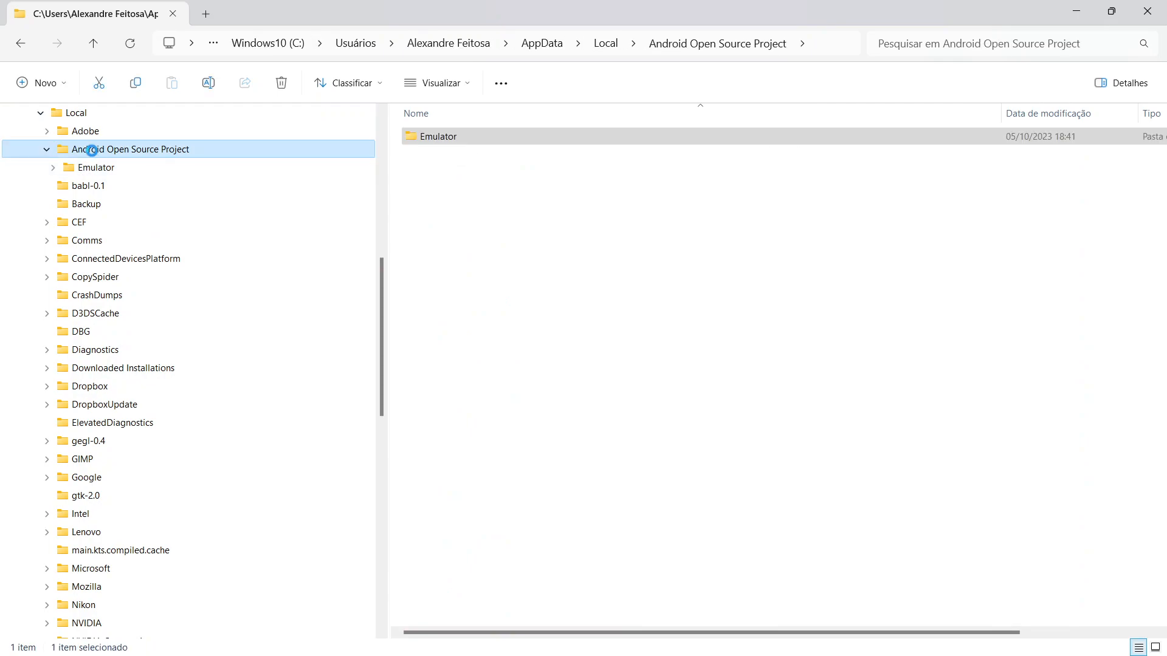
right_click(92, 150)
click(225, 559)
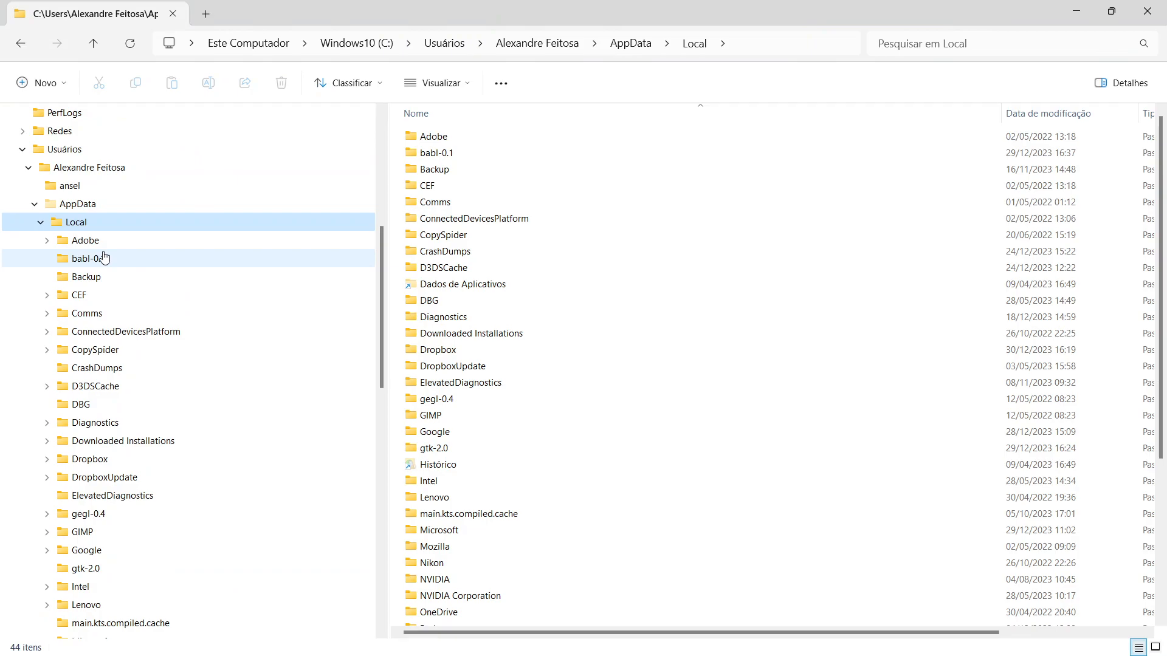
Step: Examine the babl-0.1 and Comms folders in AppData\Local and the contents of LocalLow and Roaming for Android leftovers
click(101, 260)
click(85, 223)
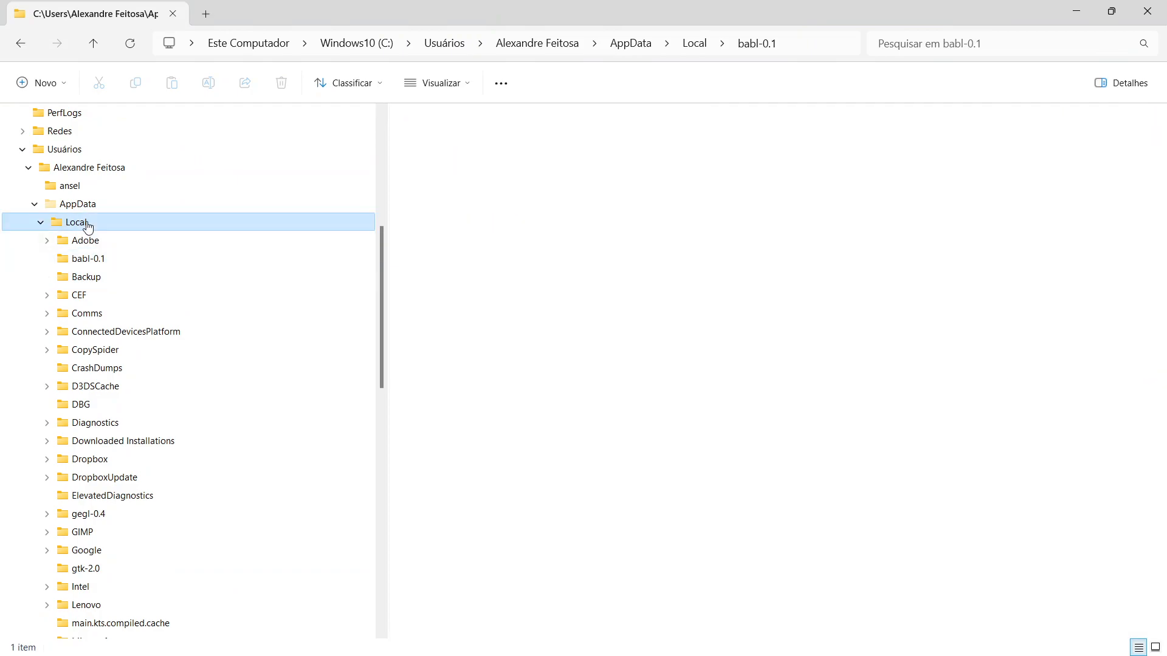
click(87, 315)
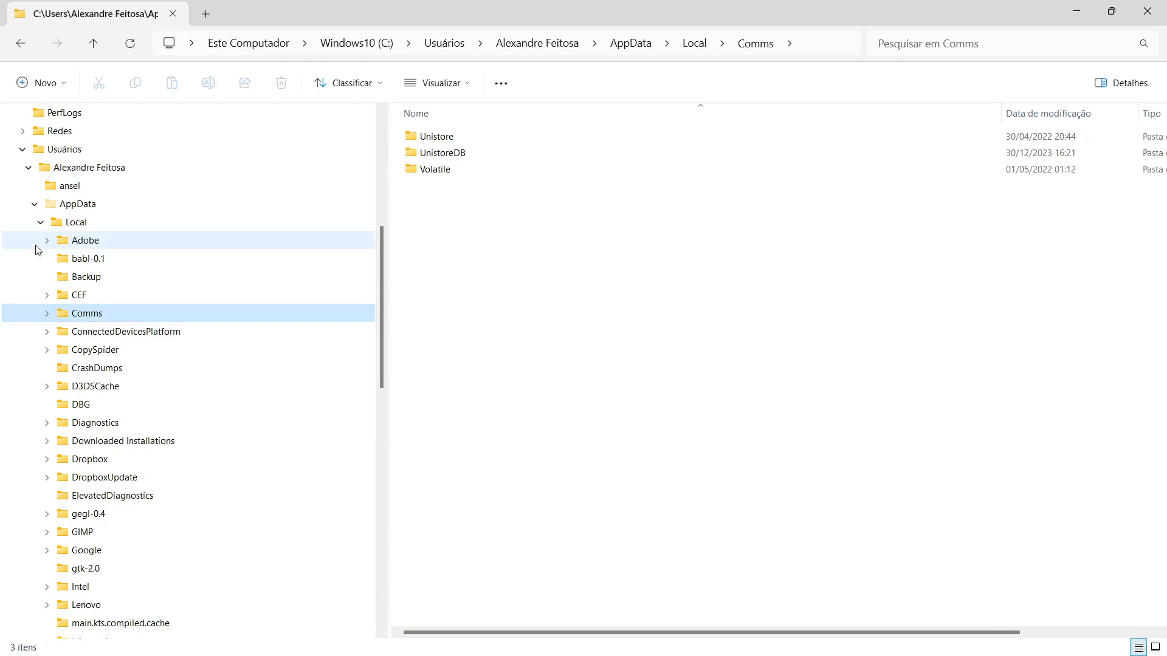
click(35, 204)
click(98, 228)
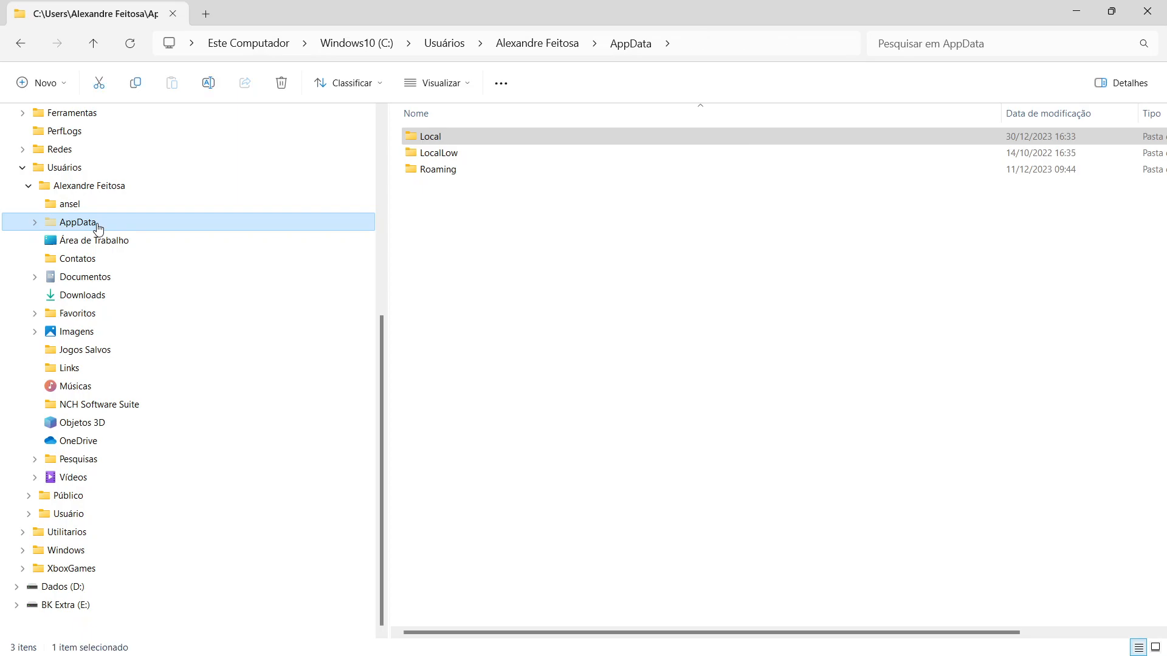
double_click(48, 226)
click(39, 133)
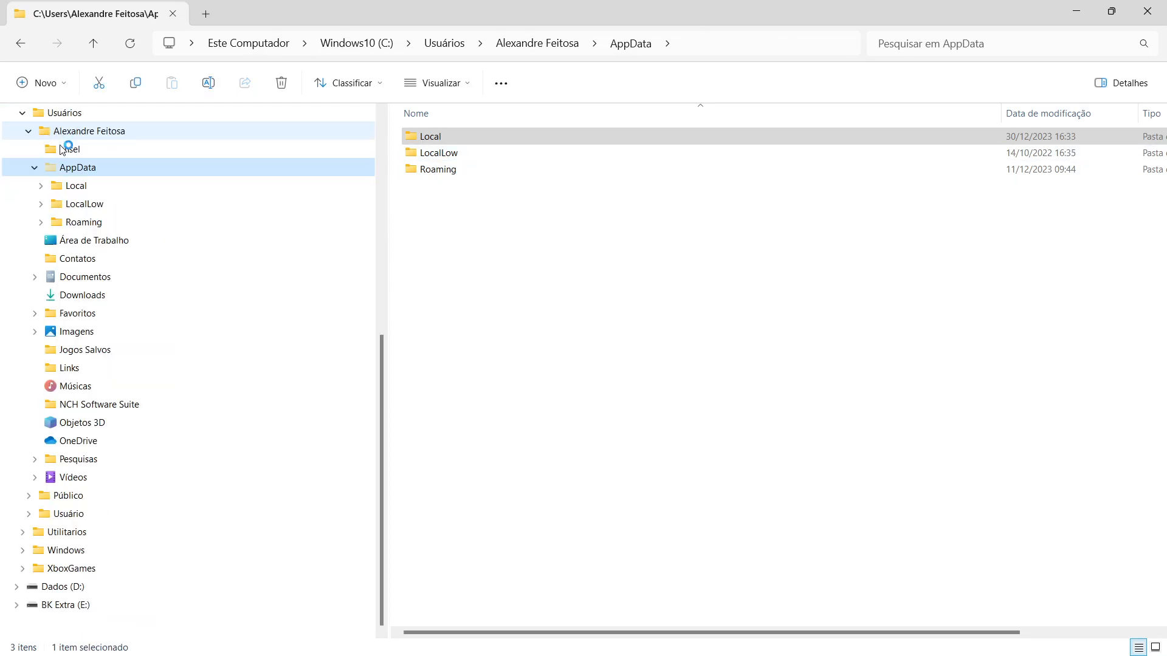
click(89, 203)
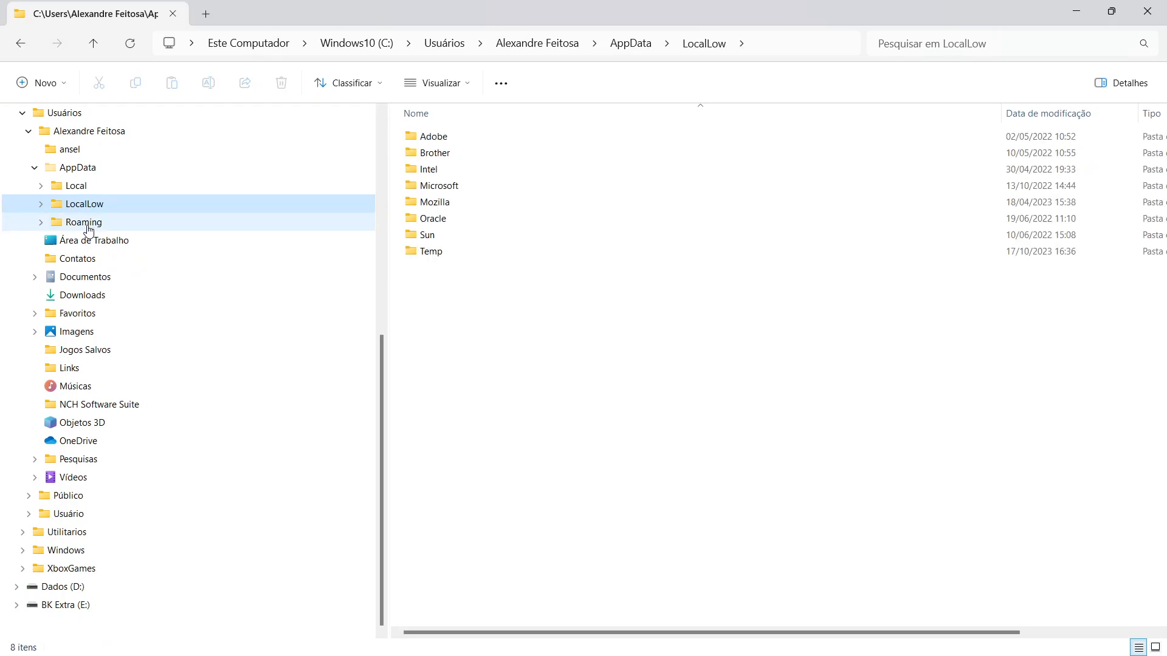
click(99, 224)
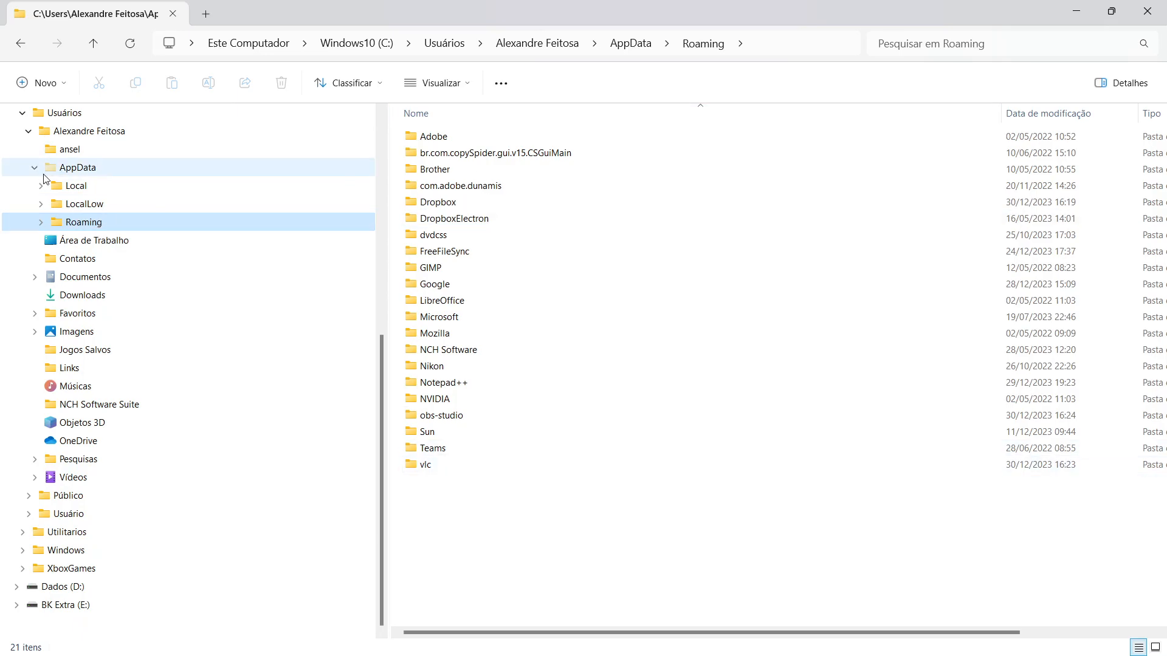
Step: Check Arquivos de Programas with its Google subfolder and Arquivos de Programas (x86) with its Common Files subfolder for Android Studio leftovers
click(28, 131)
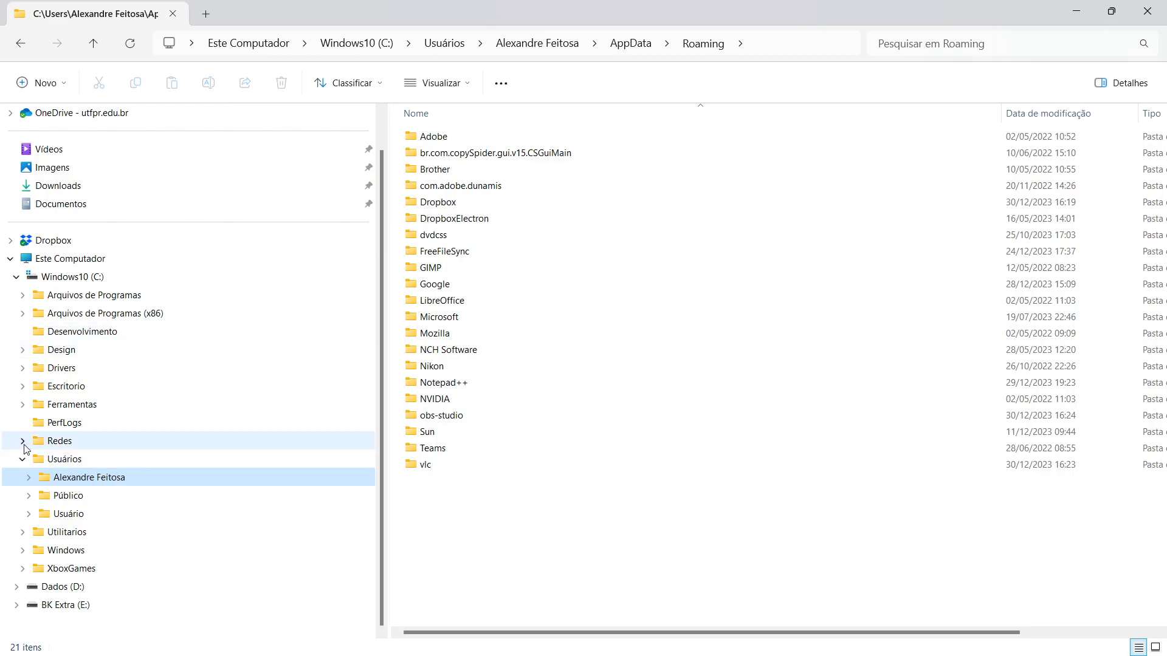
click(23, 459)
click(121, 335)
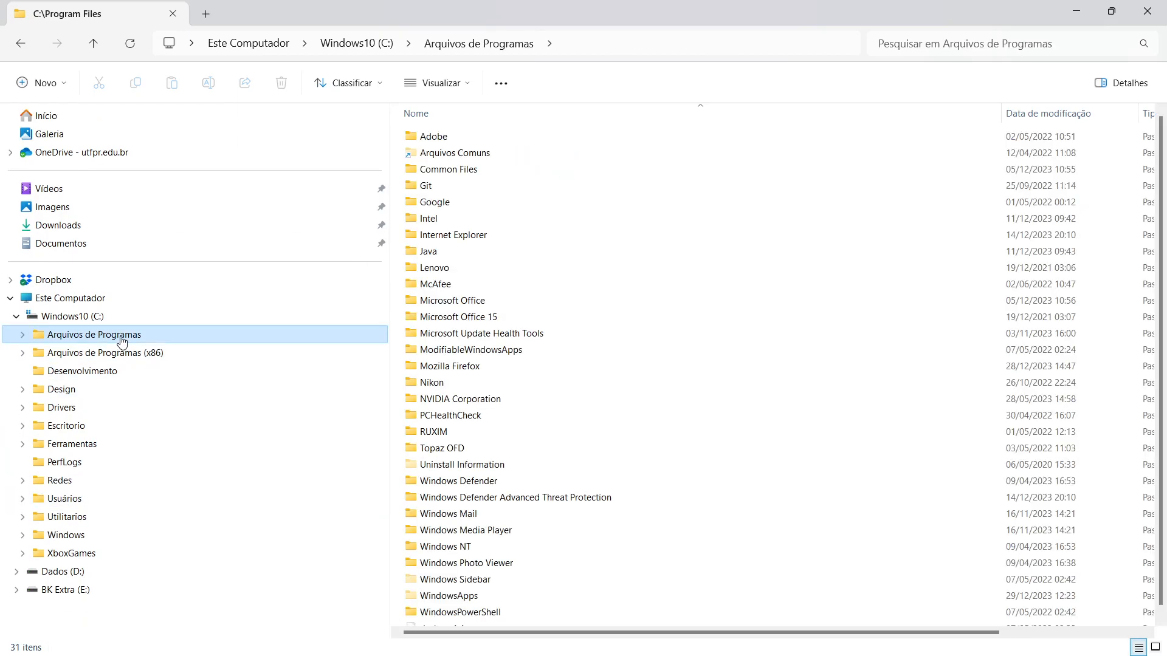
click(23, 335)
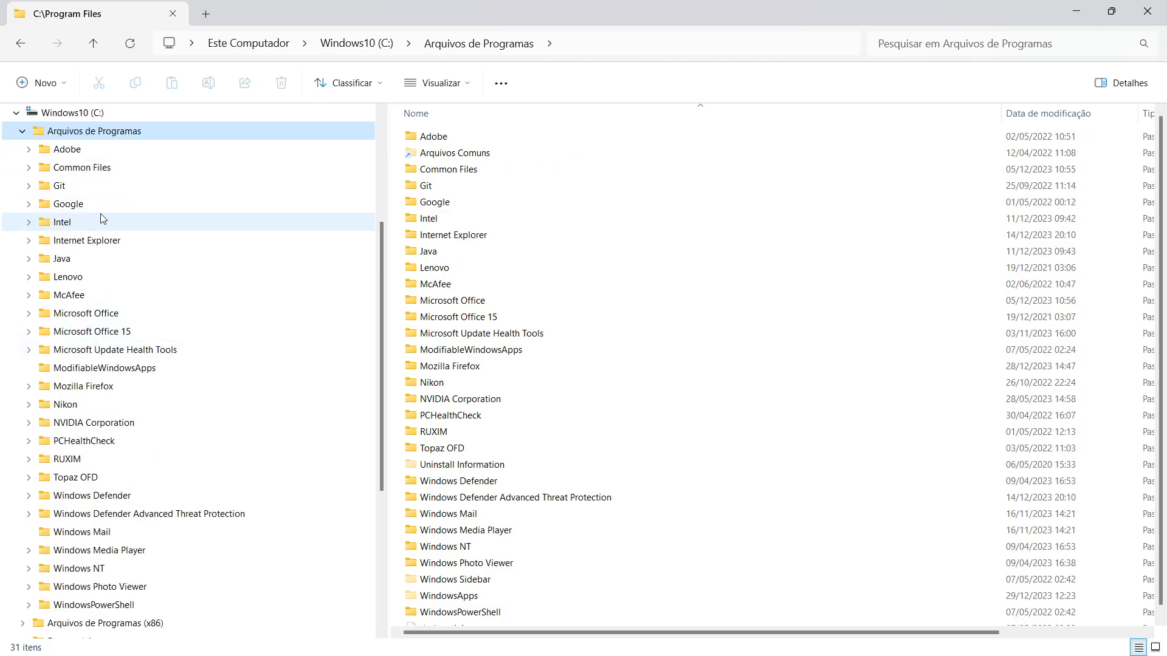
click(61, 205)
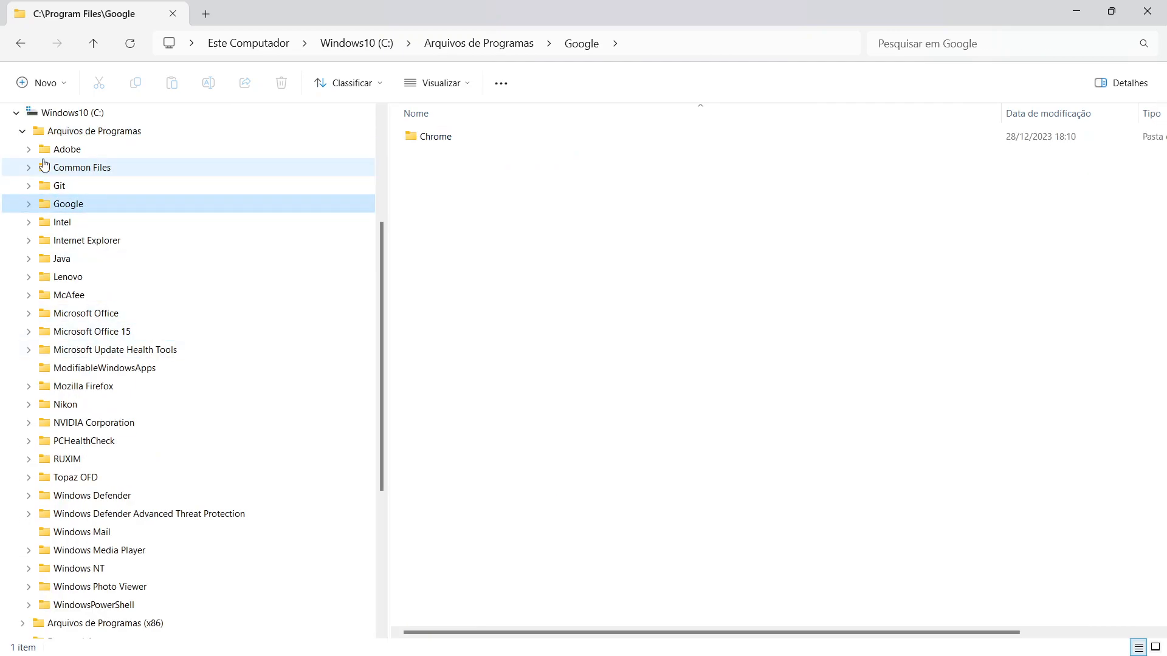
click(22, 131)
click(87, 360)
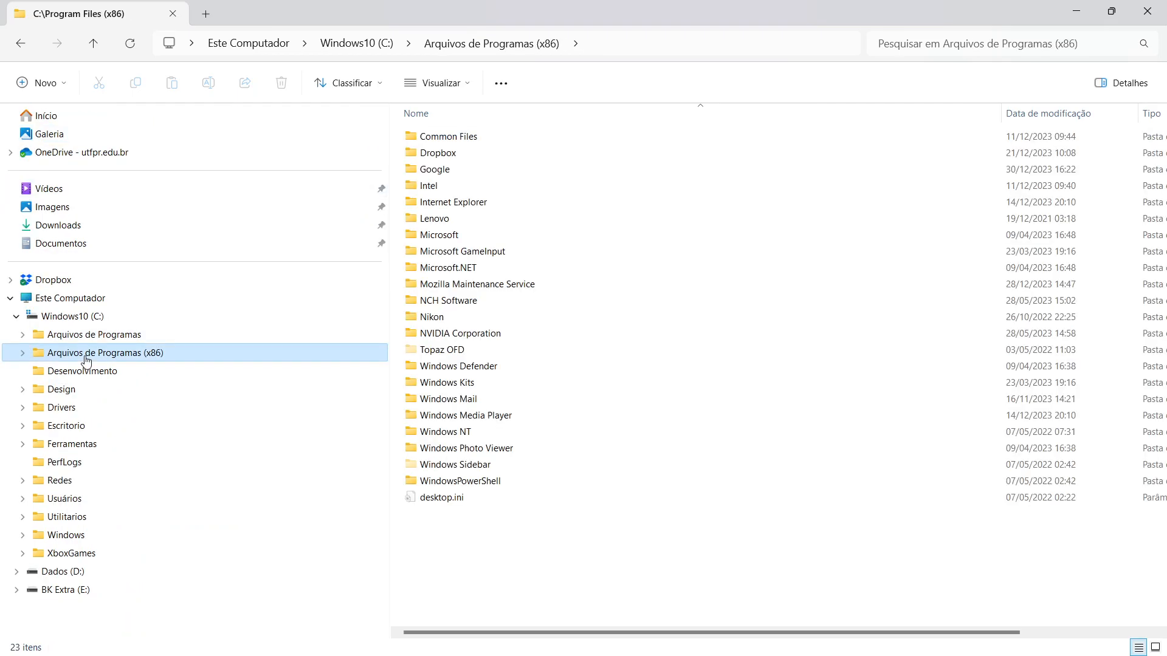
click(23, 353)
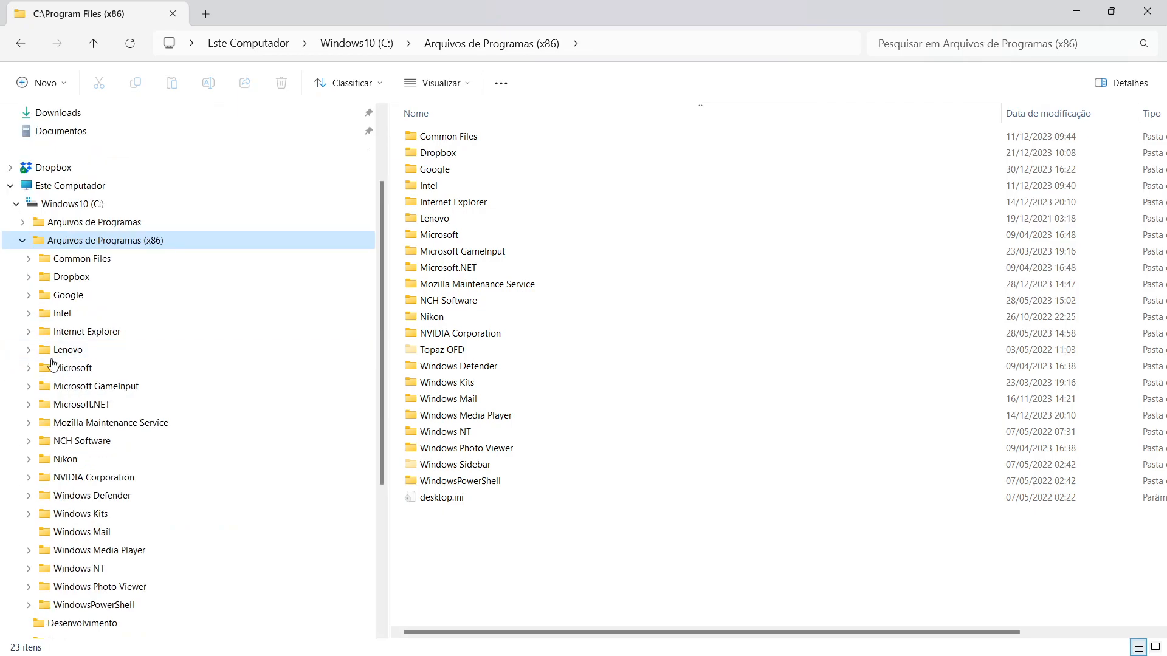
click(92, 260)
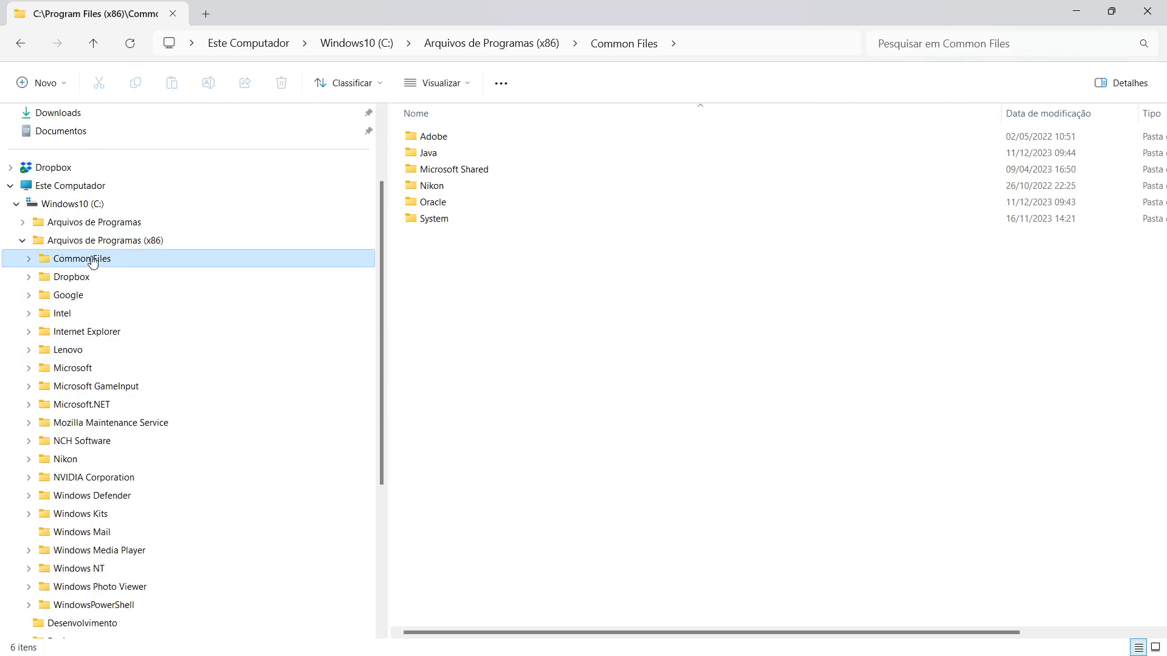
click(22, 241)
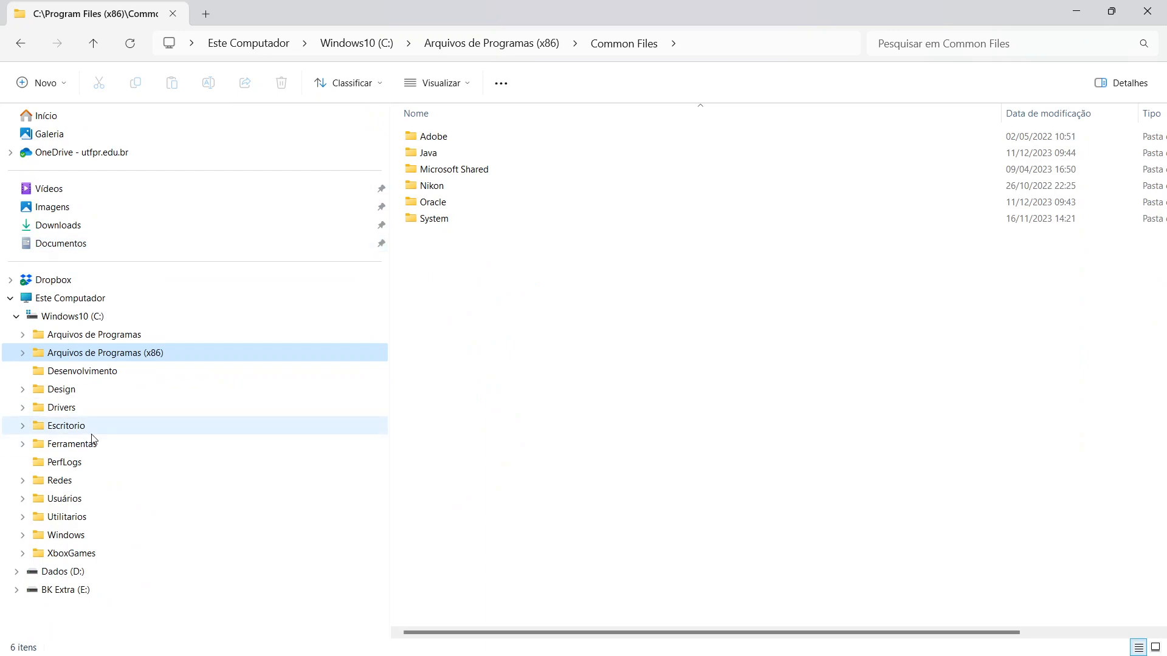
Step: Open the Google folder under AppData\Local in the user profile and expand it in the folder tree
click(23, 498)
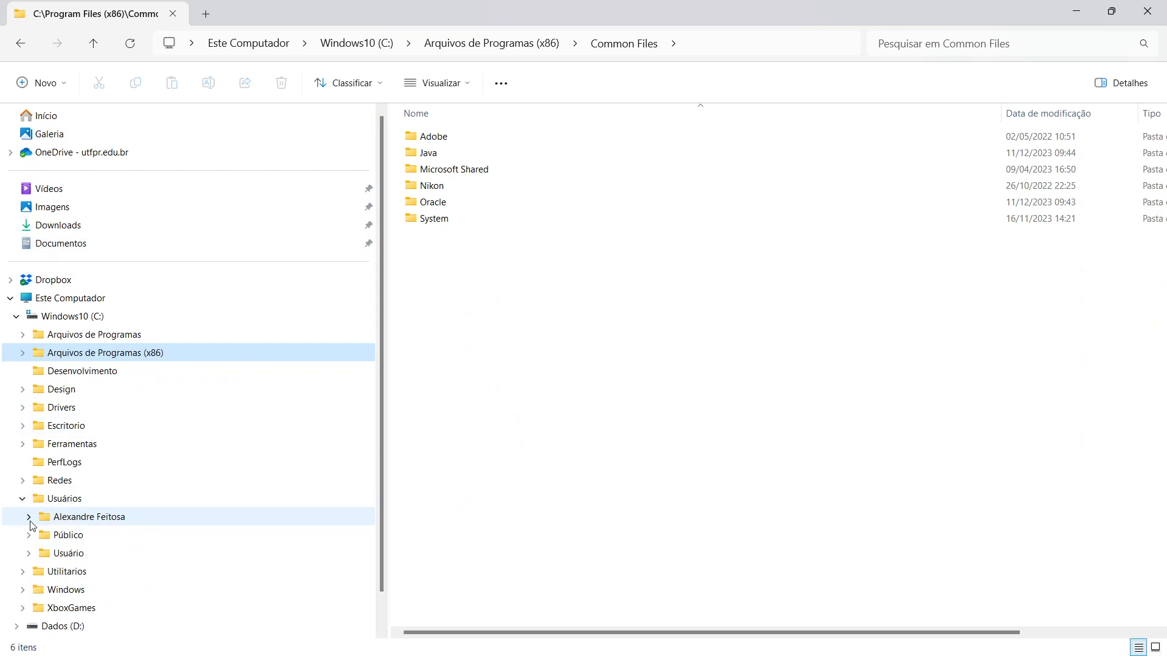
click(29, 518)
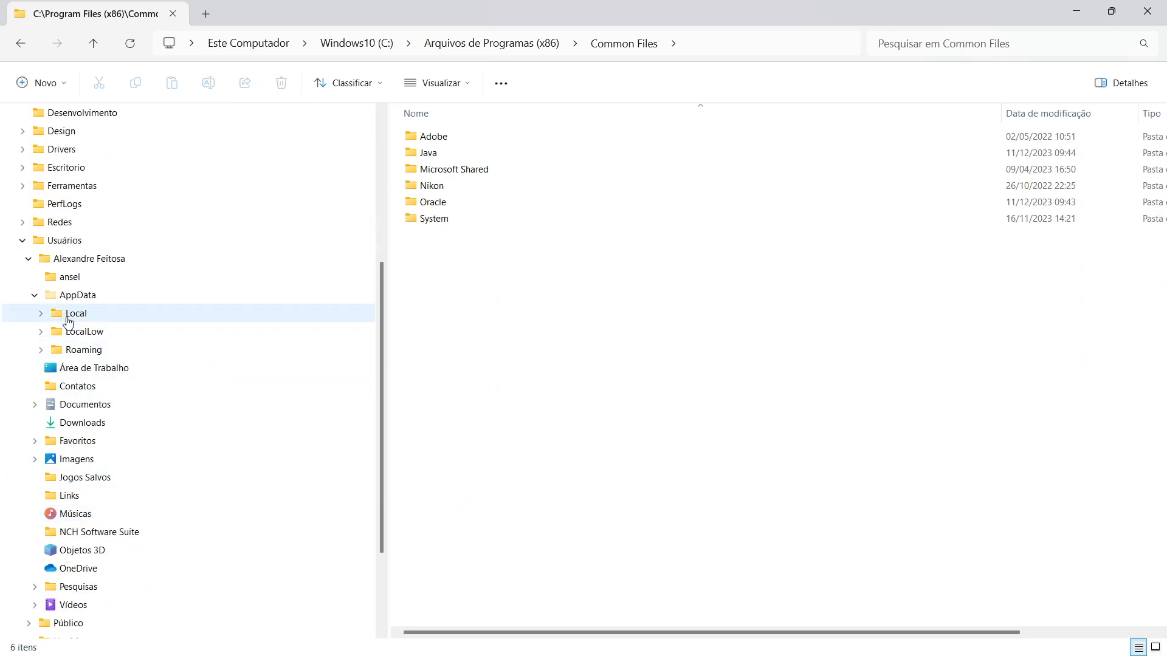
click(41, 313)
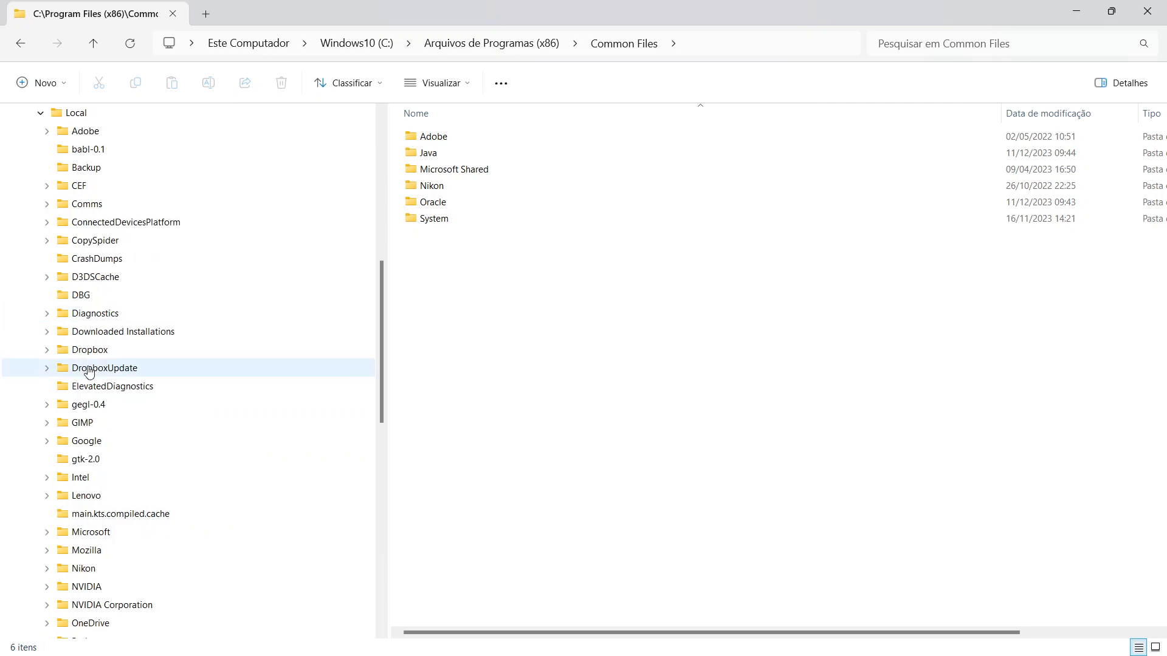
scroll(62, 291, up, 1)
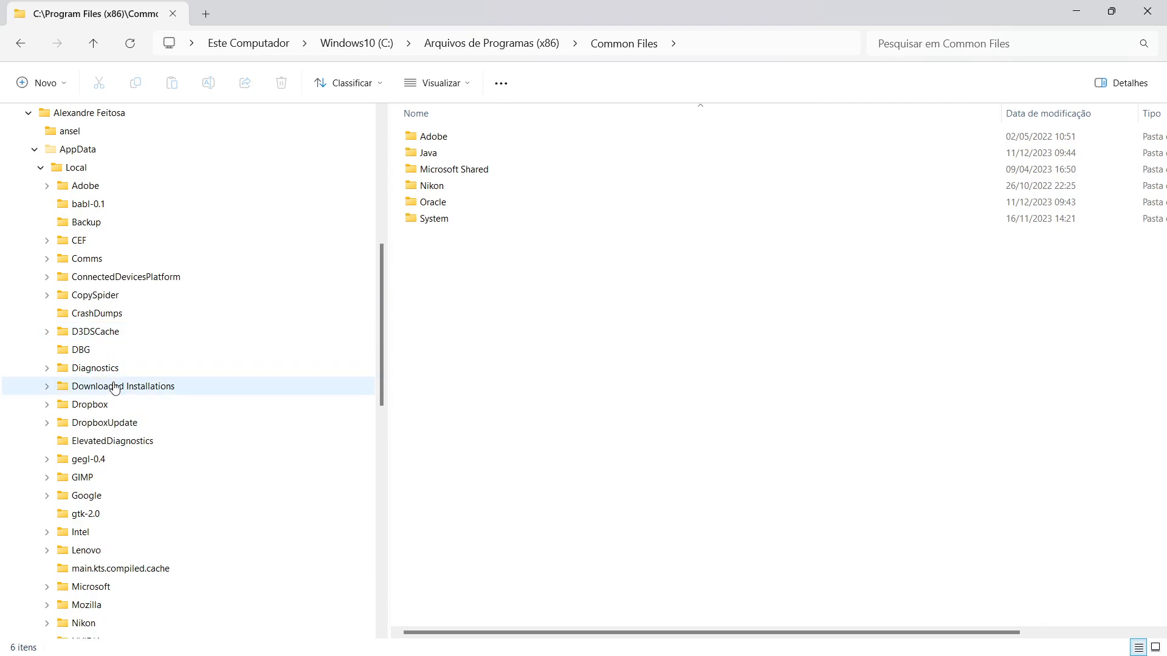
click(73, 170)
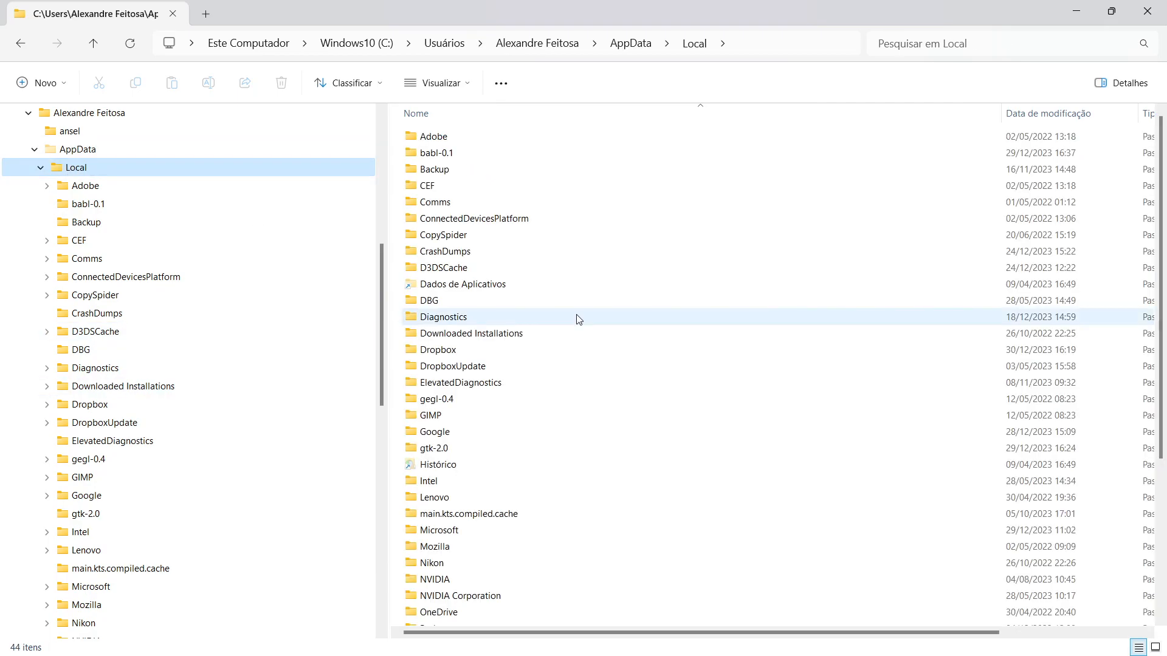
double_click(448, 429)
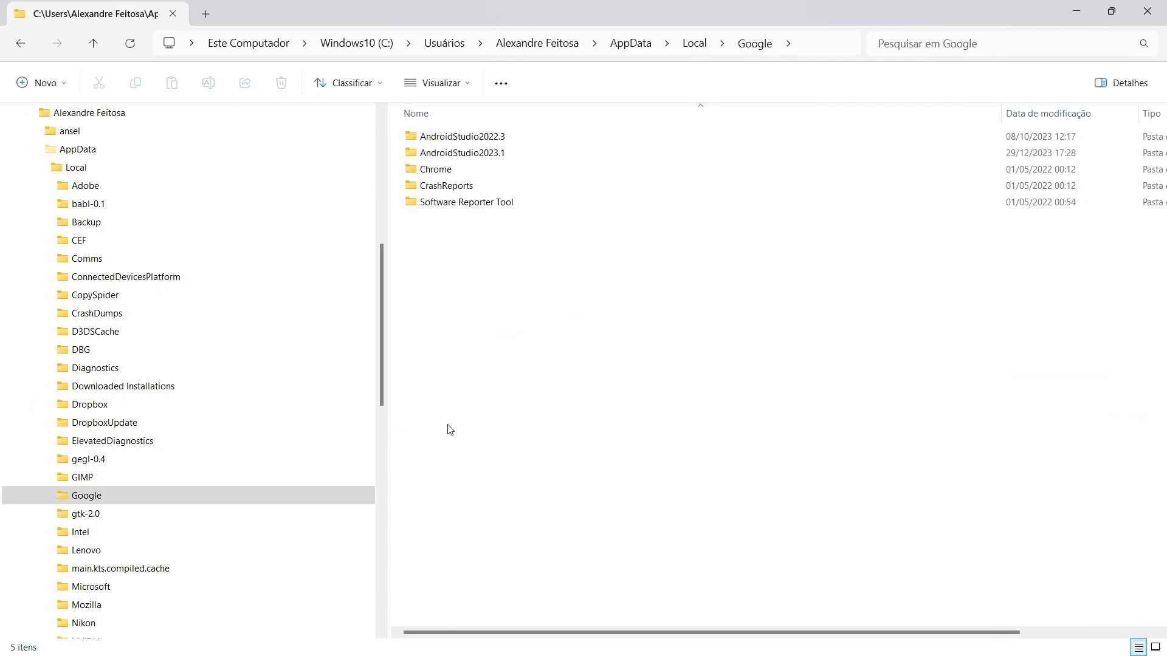
click(52, 496)
scroll(91, 486, down, 3)
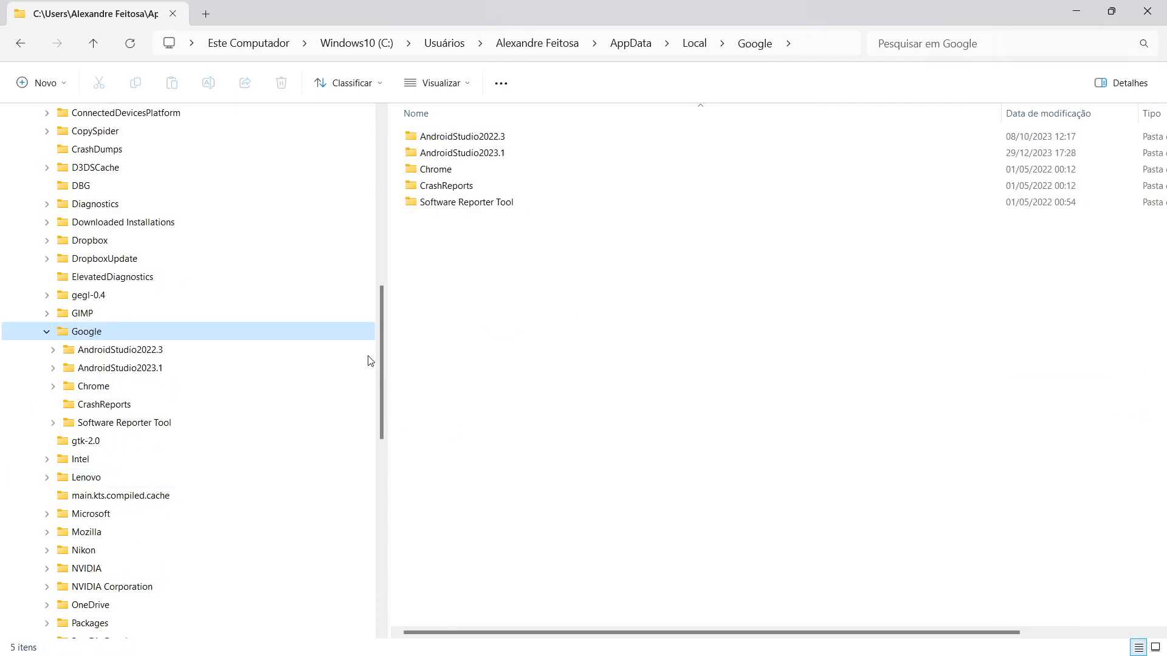
Step: Inspect the AndroidStudio2022.3 and AndroidStudio2023.1 folders in AppData\Local\Google and permanently delete both
click(480, 136)
click(479, 157)
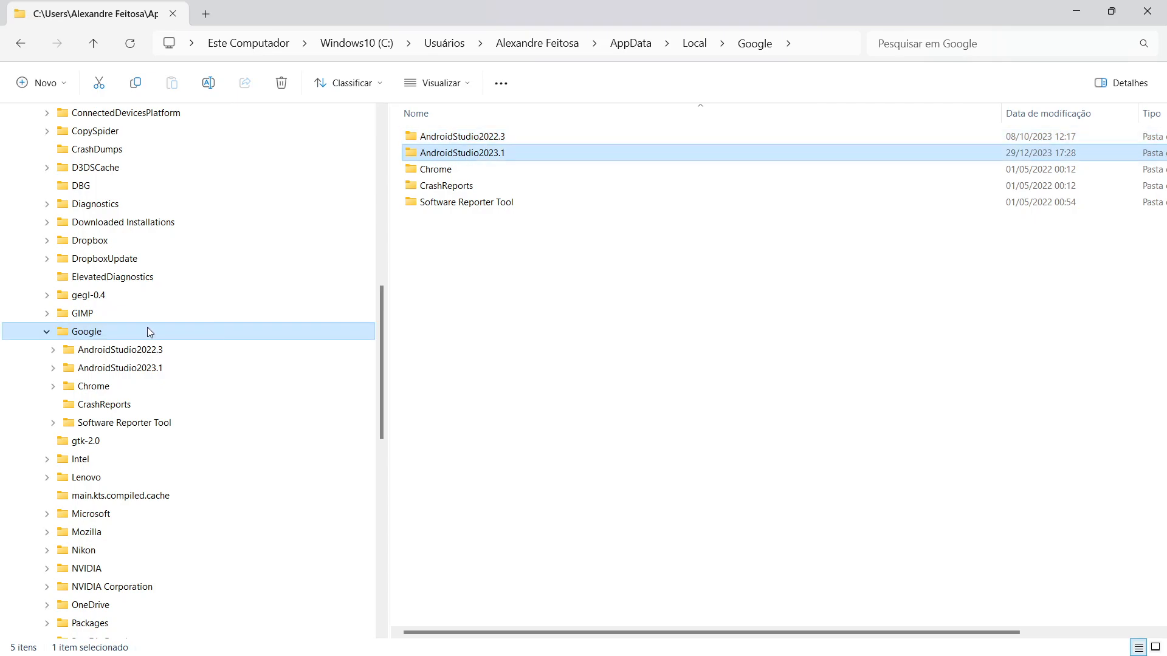
click(153, 350)
click(159, 371)
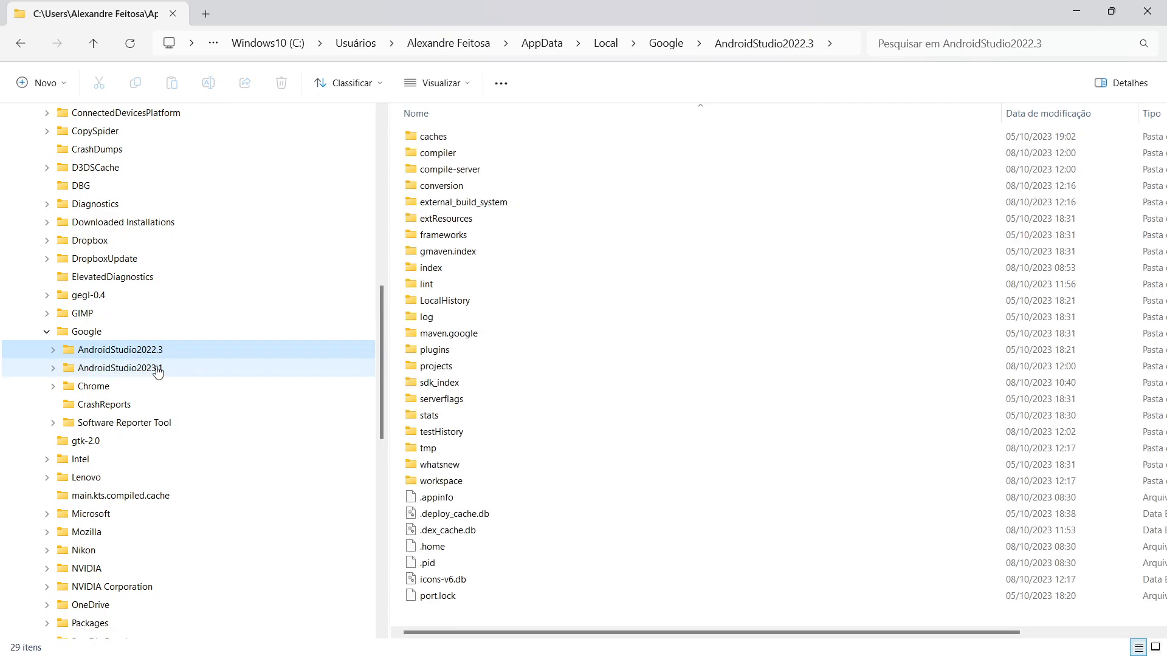
click(136, 334)
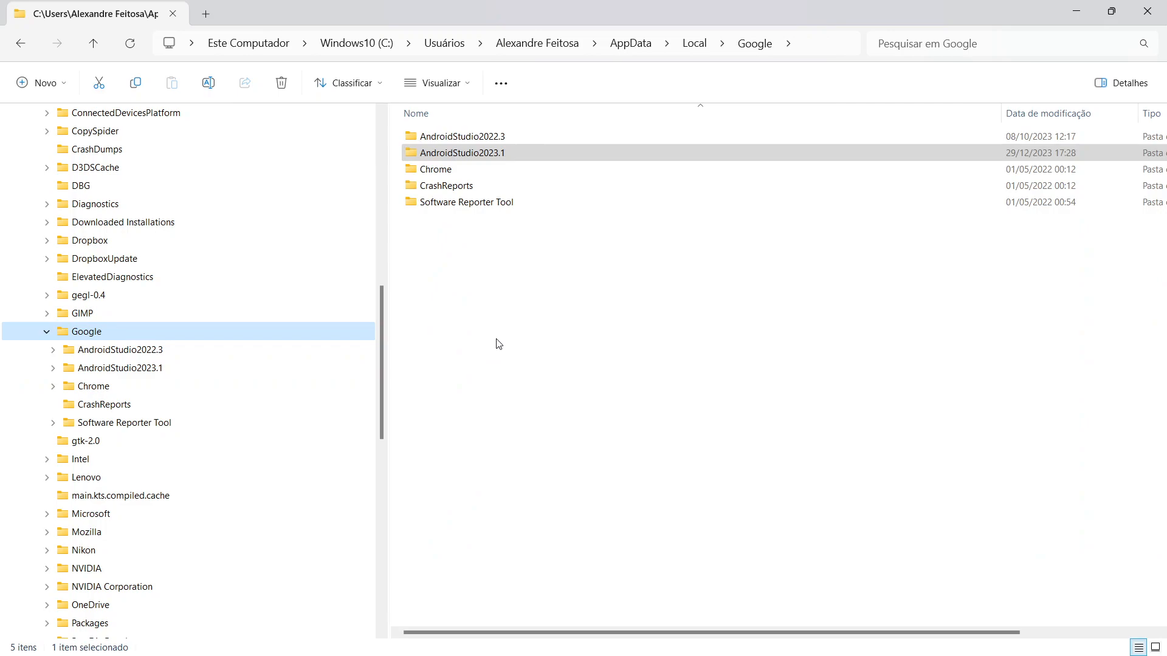
ctrl+click(465, 136)
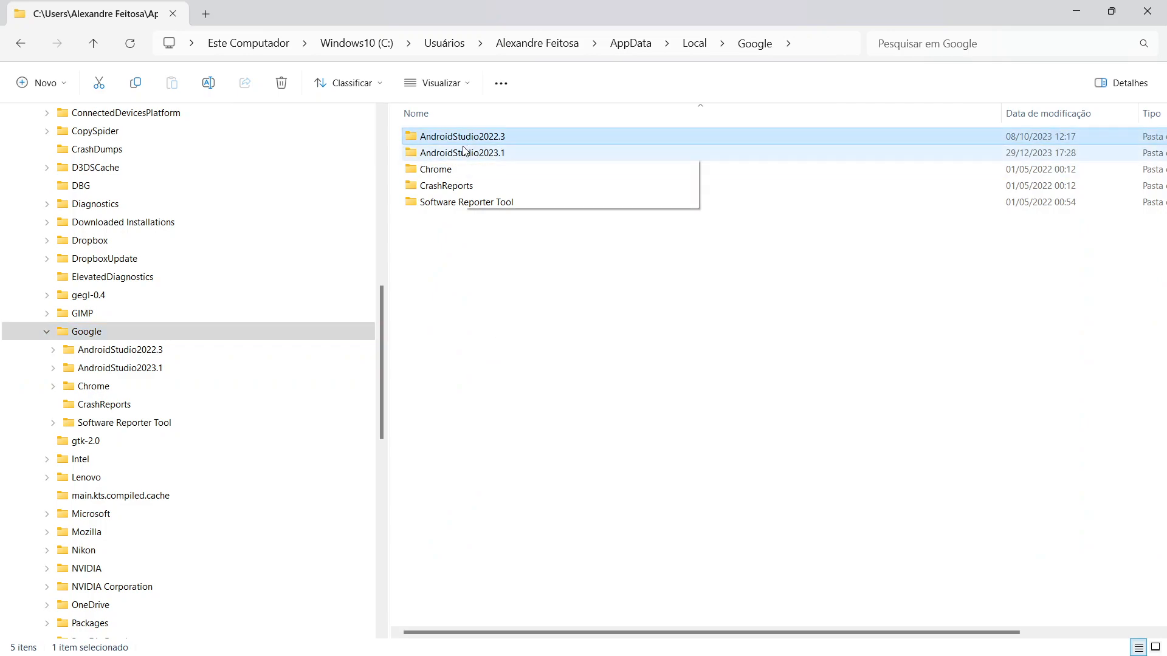
key(shift+Delete)
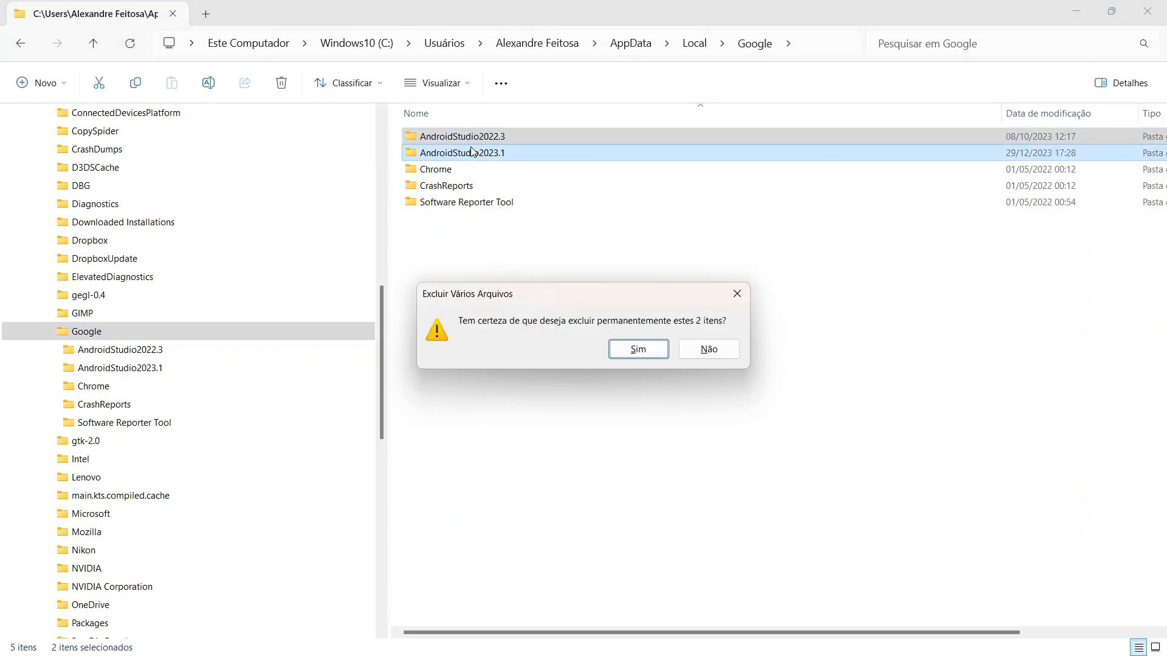
click(643, 355)
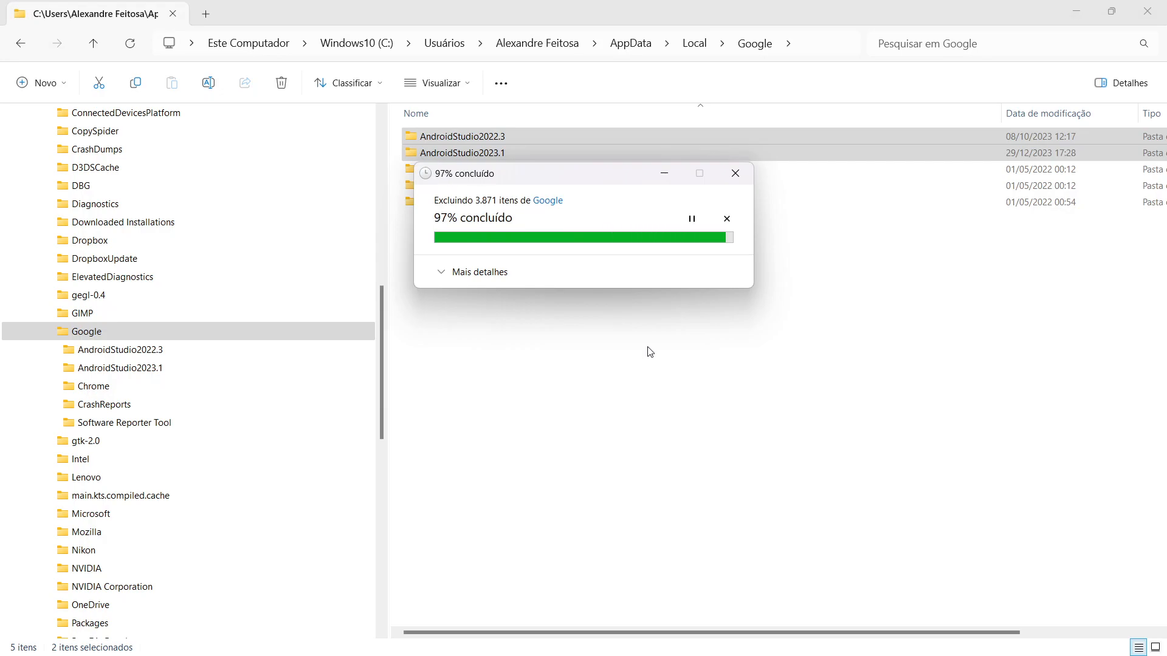
Step: Collapse the Google folder and the whole Windows10 (C:) drive in the folder tree
click(47, 331)
scroll(44, 322, up, 10)
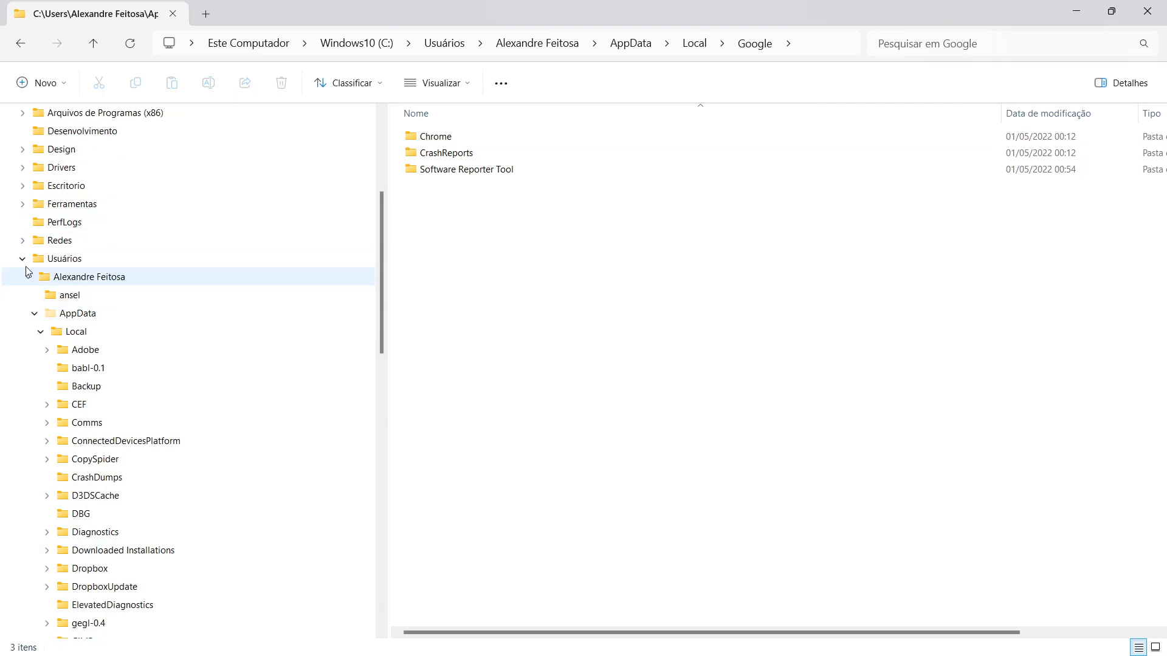
click(16, 317)
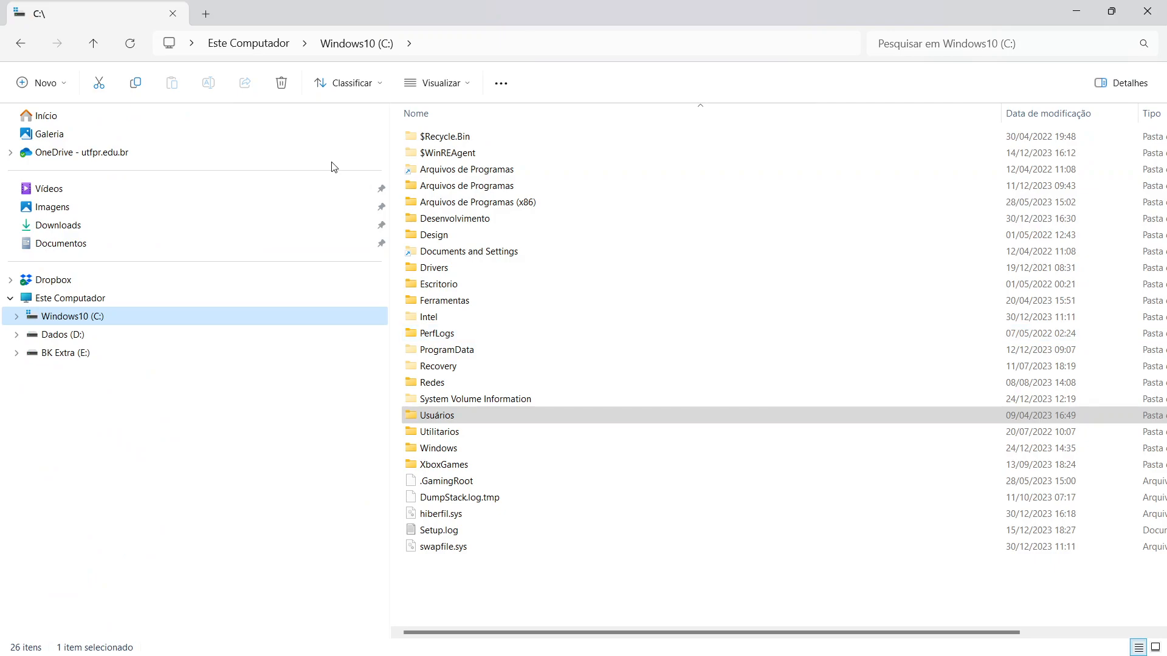
Step: Set the folder options to not show hidden files, folders or drives, and apply the change
click(500, 83)
click(417, 301)
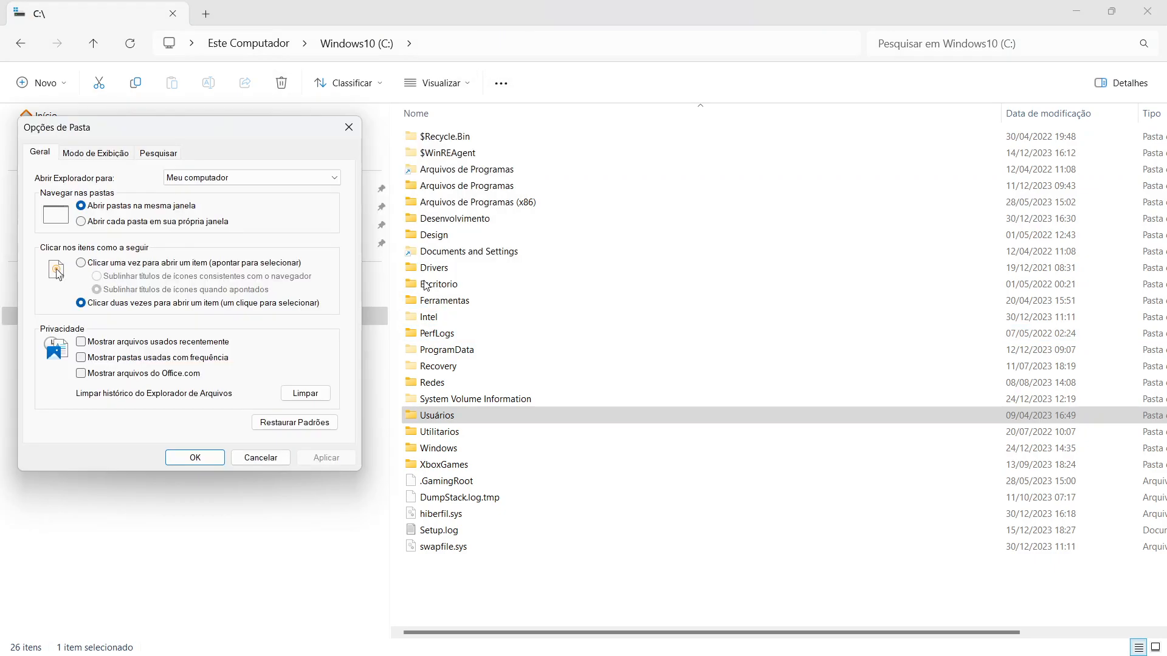
click(104, 152)
scroll(185, 362, down, 5)
click(163, 364)
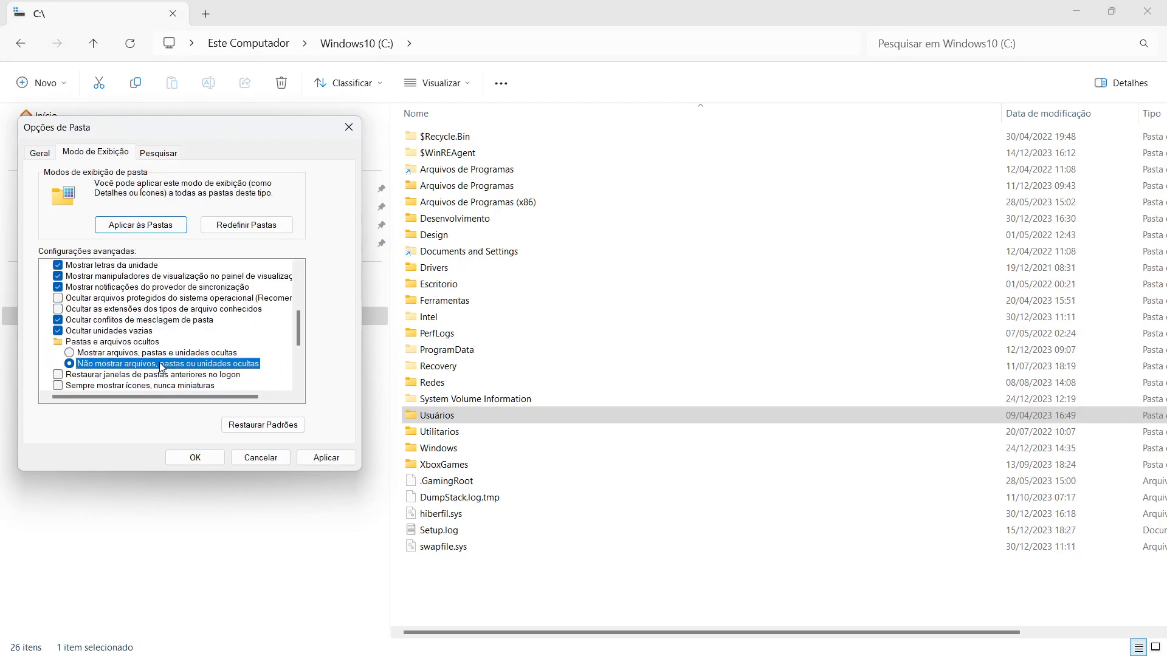
click(322, 457)
click(206, 460)
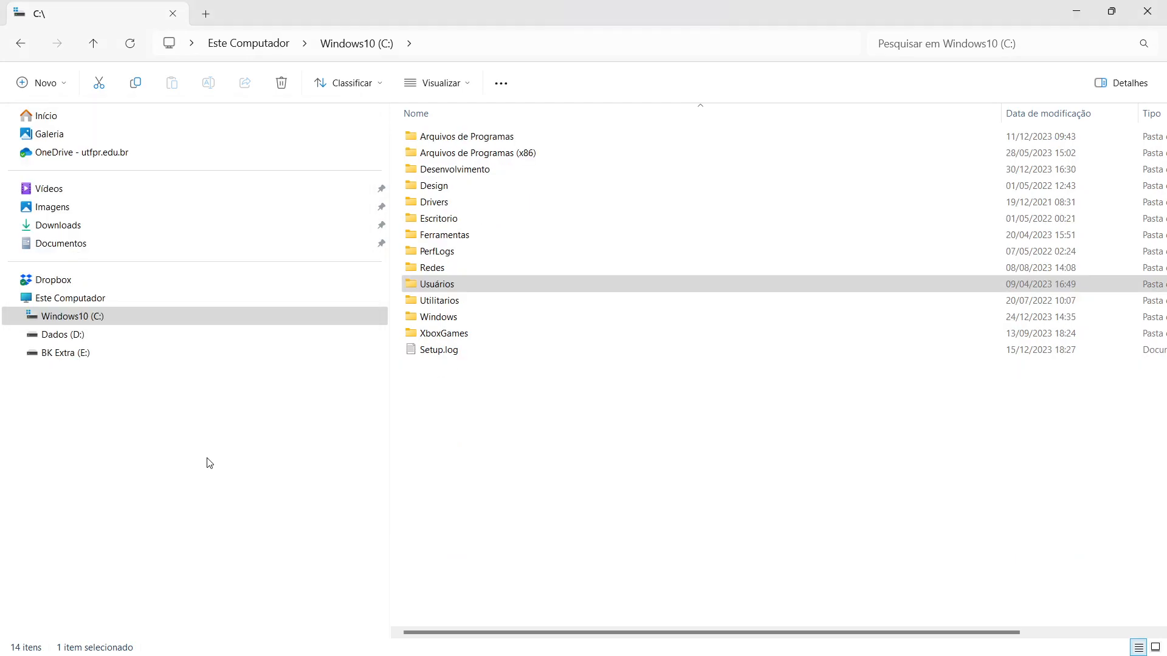